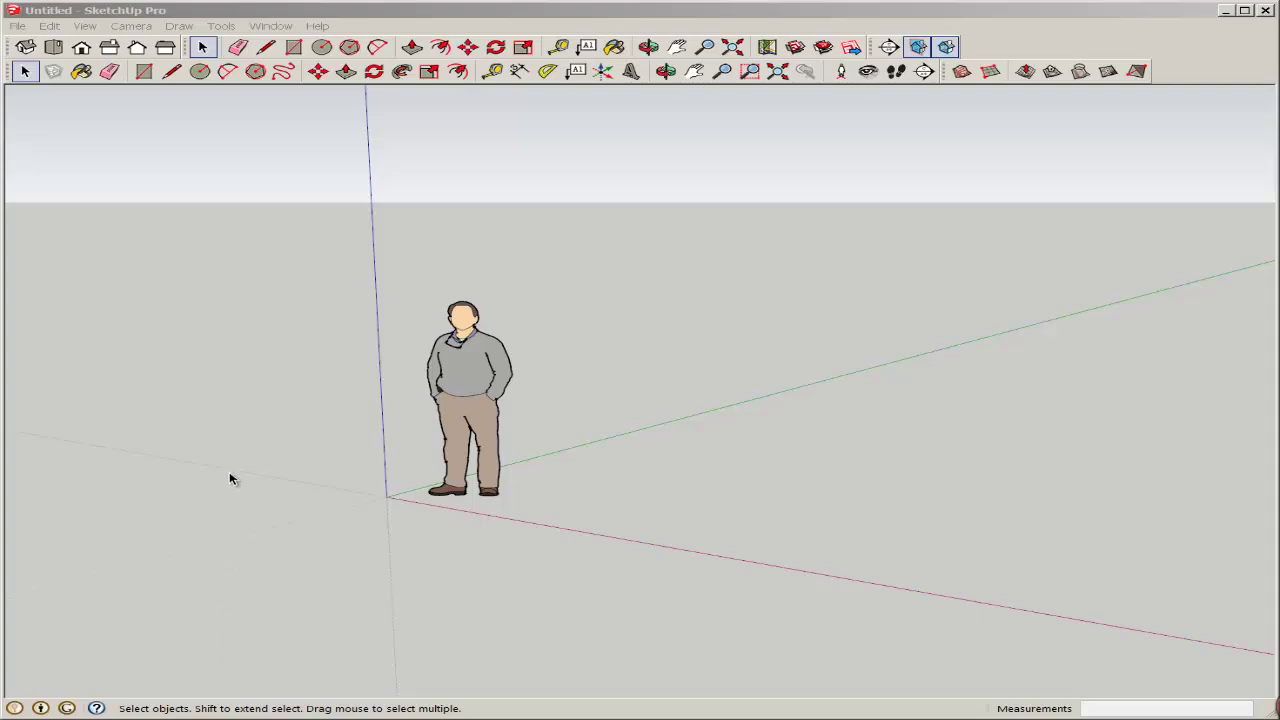
Import the interior photo 592617_27563878.jpg with the 'Use as New Matched Photo' option.
click(18, 26)
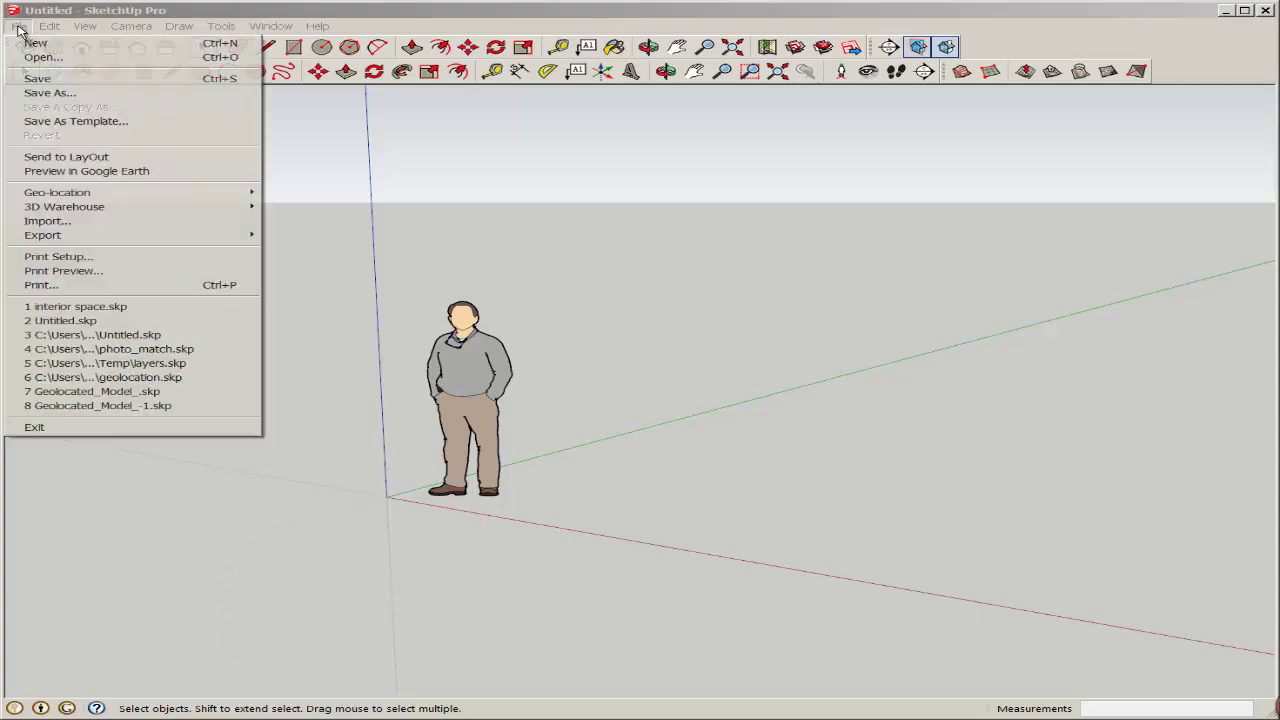
click(55, 222)
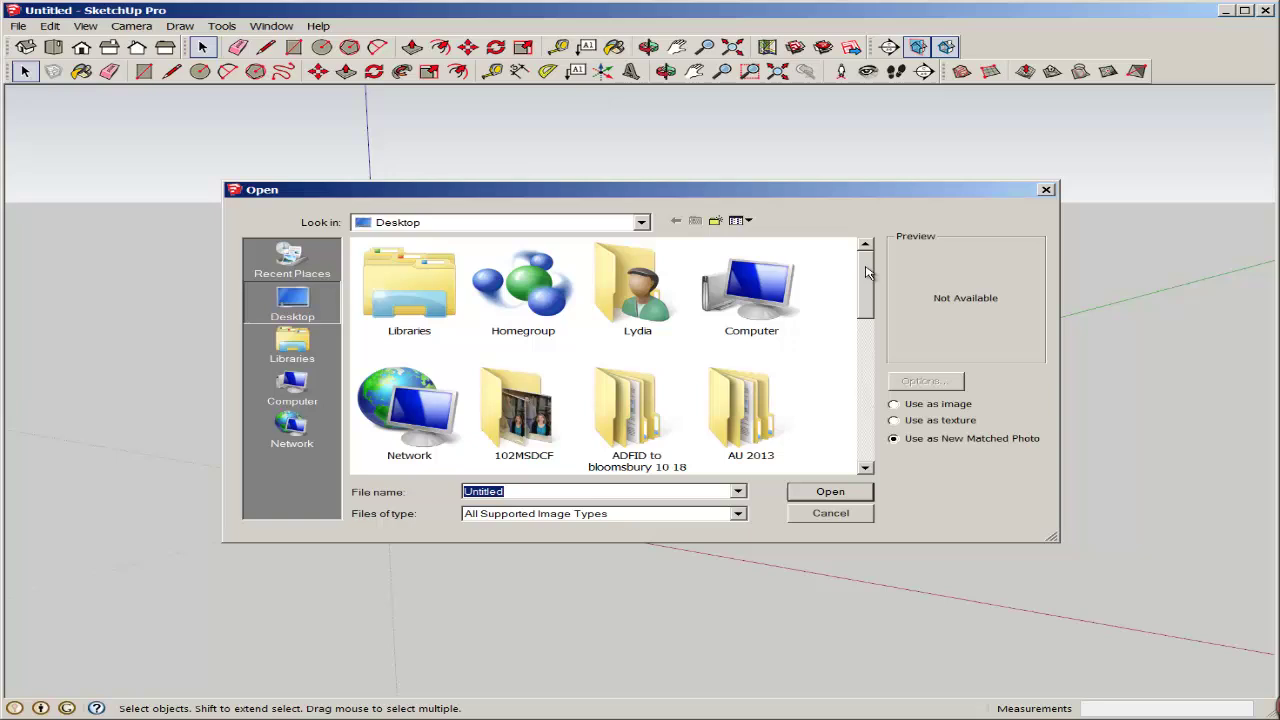
drag(866, 270, 867, 425)
click(643, 311)
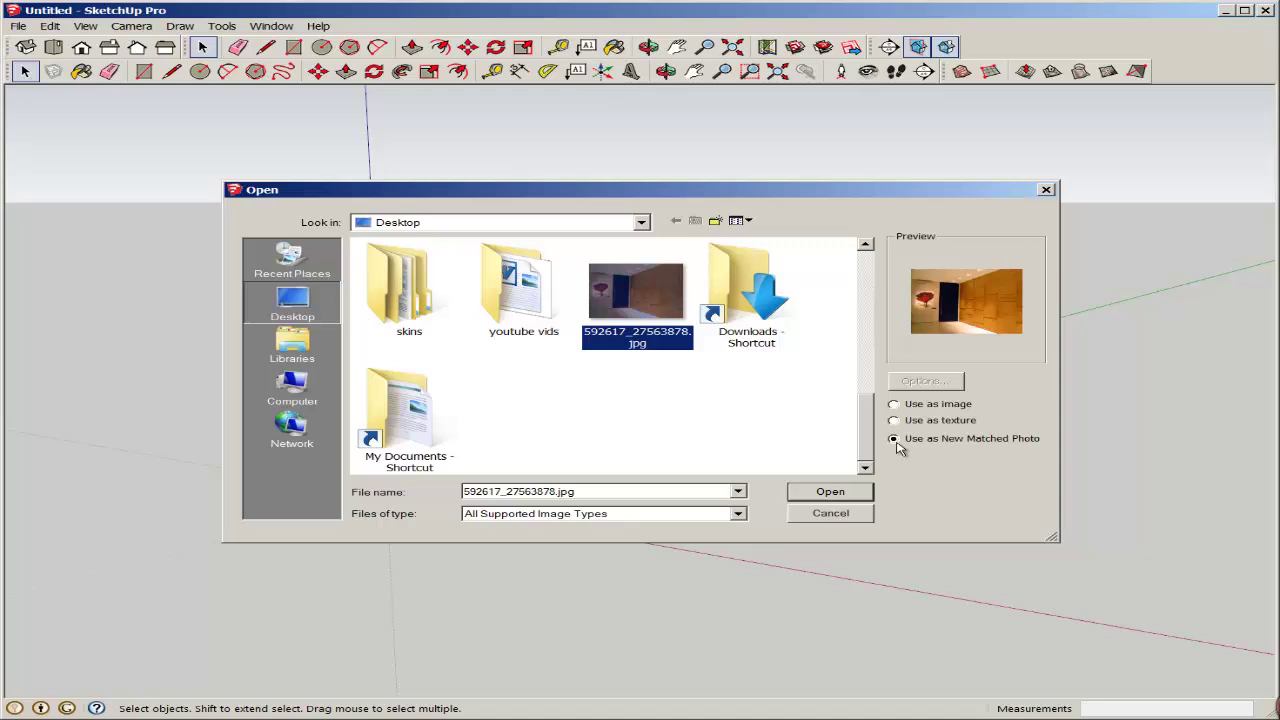
click(830, 493)
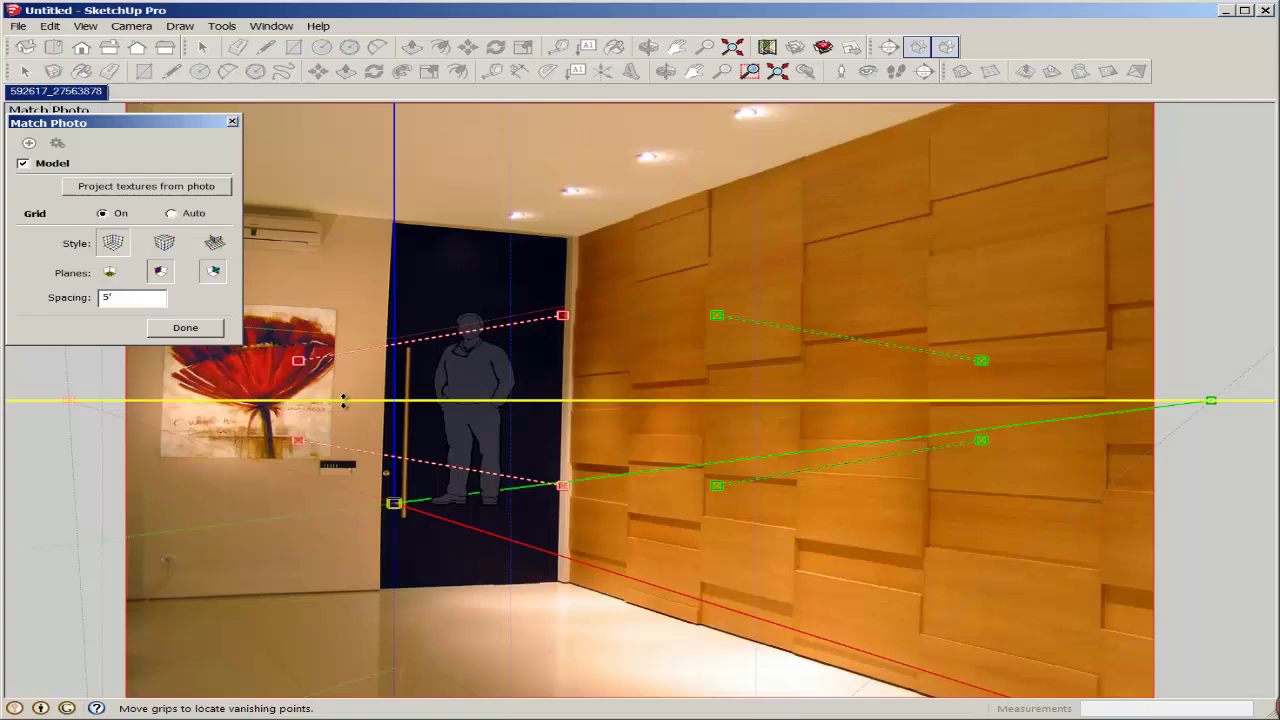
Align the red perspective lines with the door top, ceiling edge and floor edge.
drag(195, 123, 206, 452)
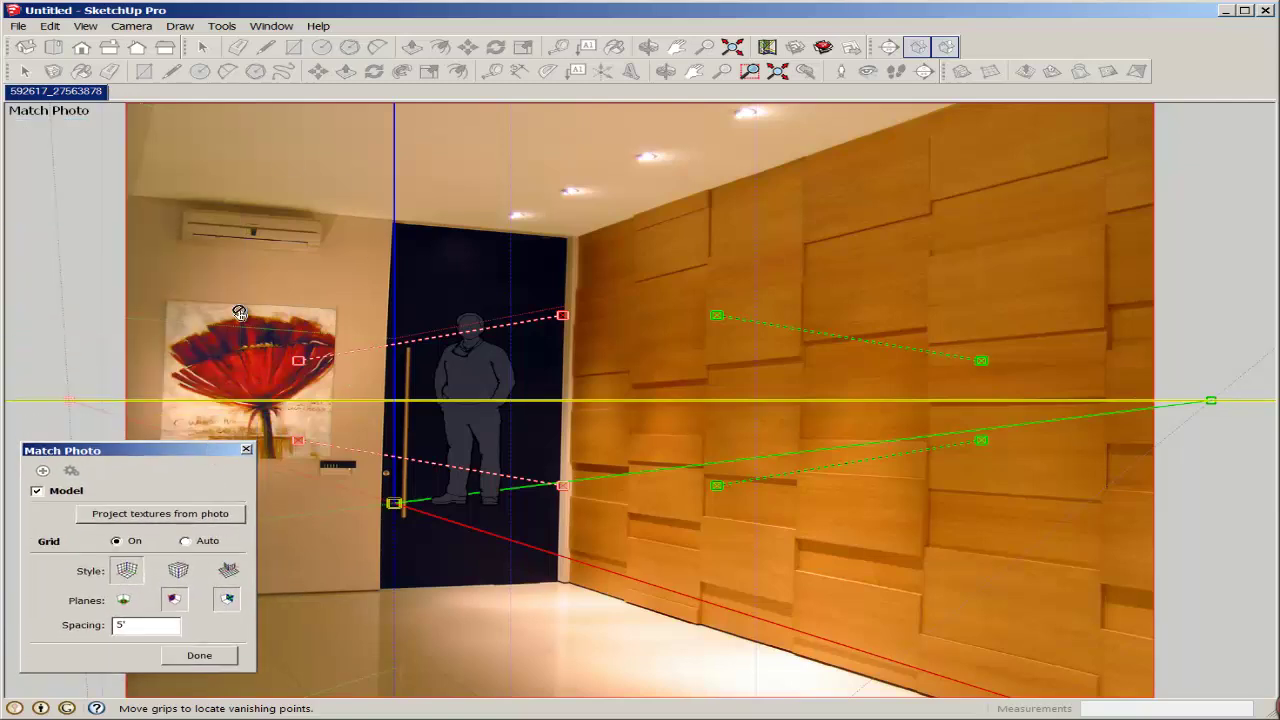
drag(565, 318, 570, 237)
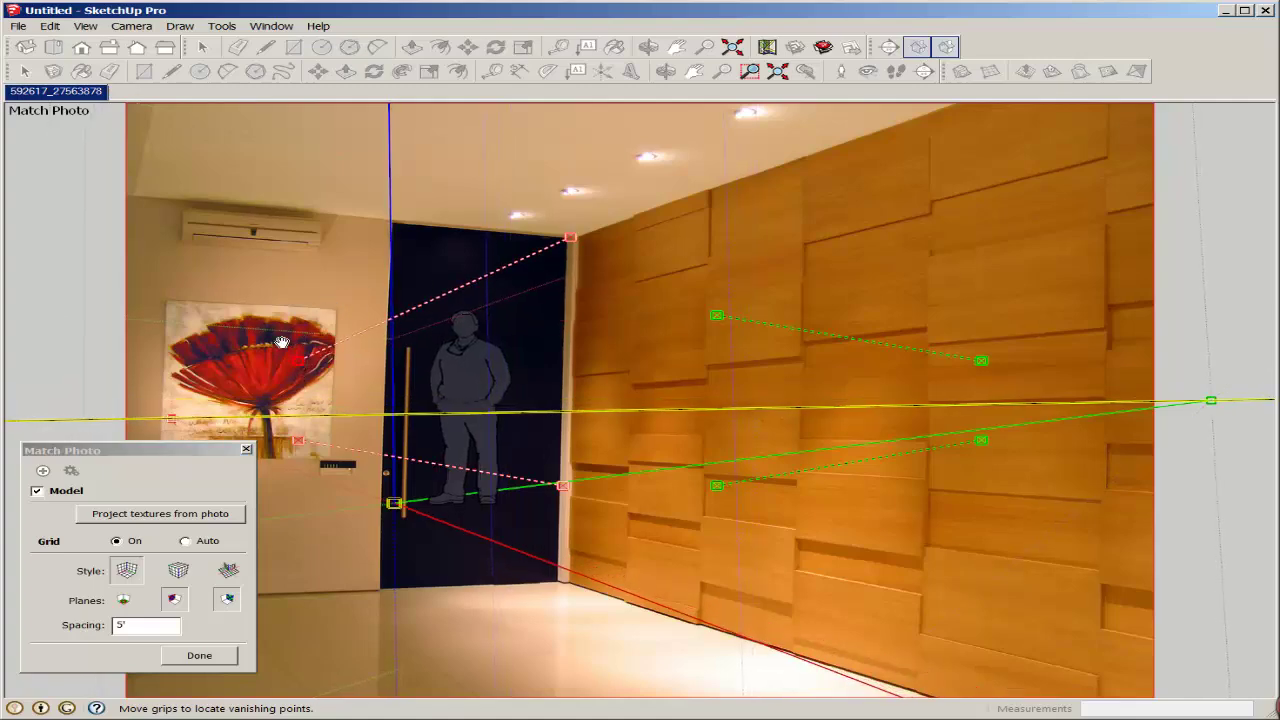
drag(282, 342, 182, 200)
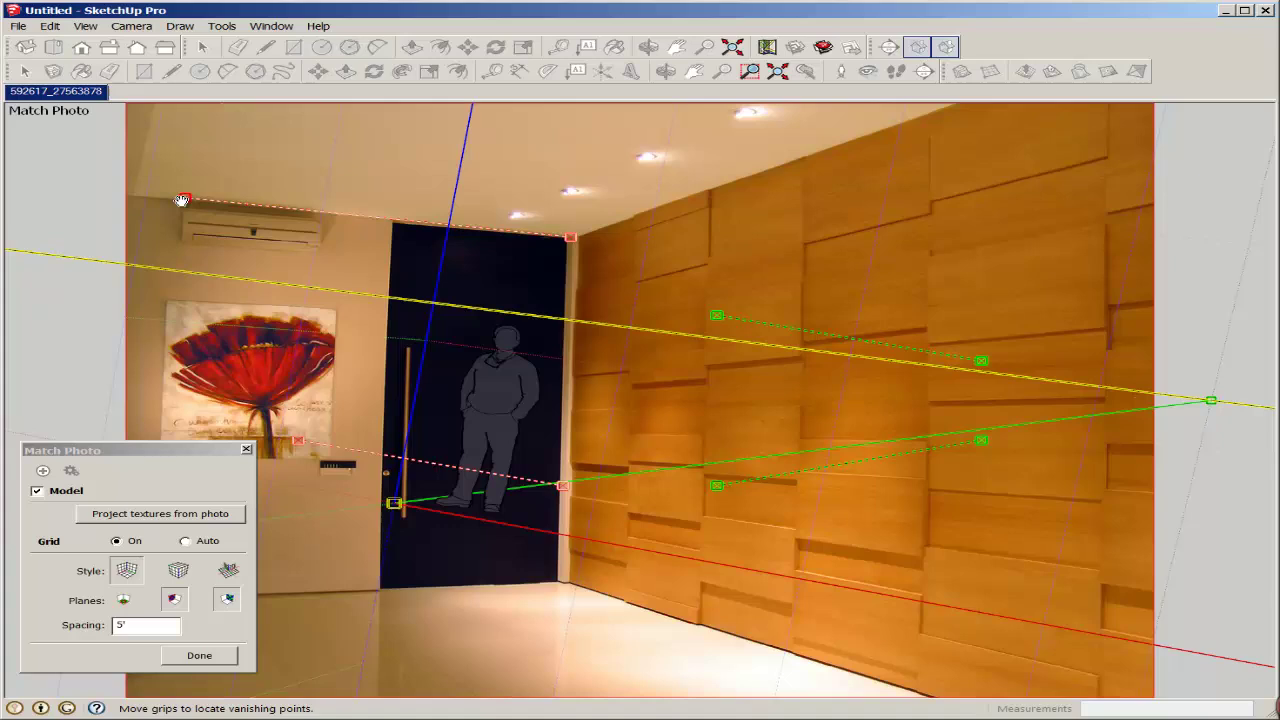
drag(561, 488, 555, 581)
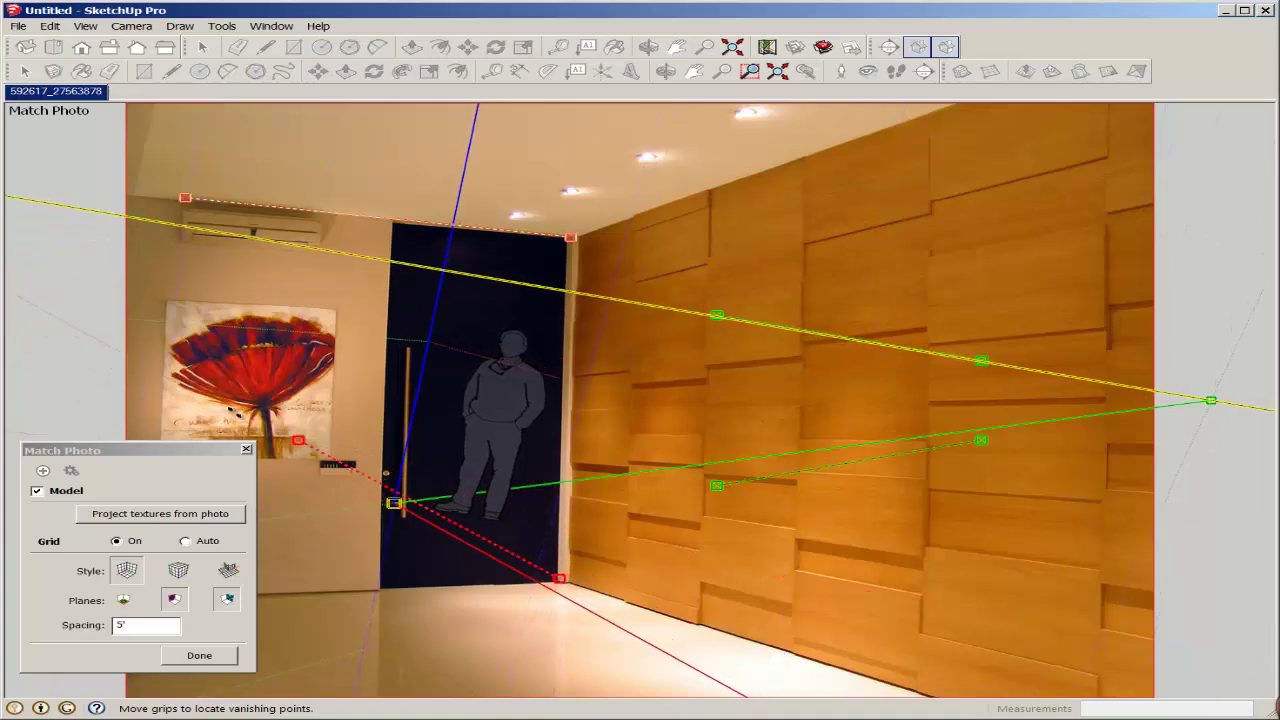
drag(298, 440, 247, 592)
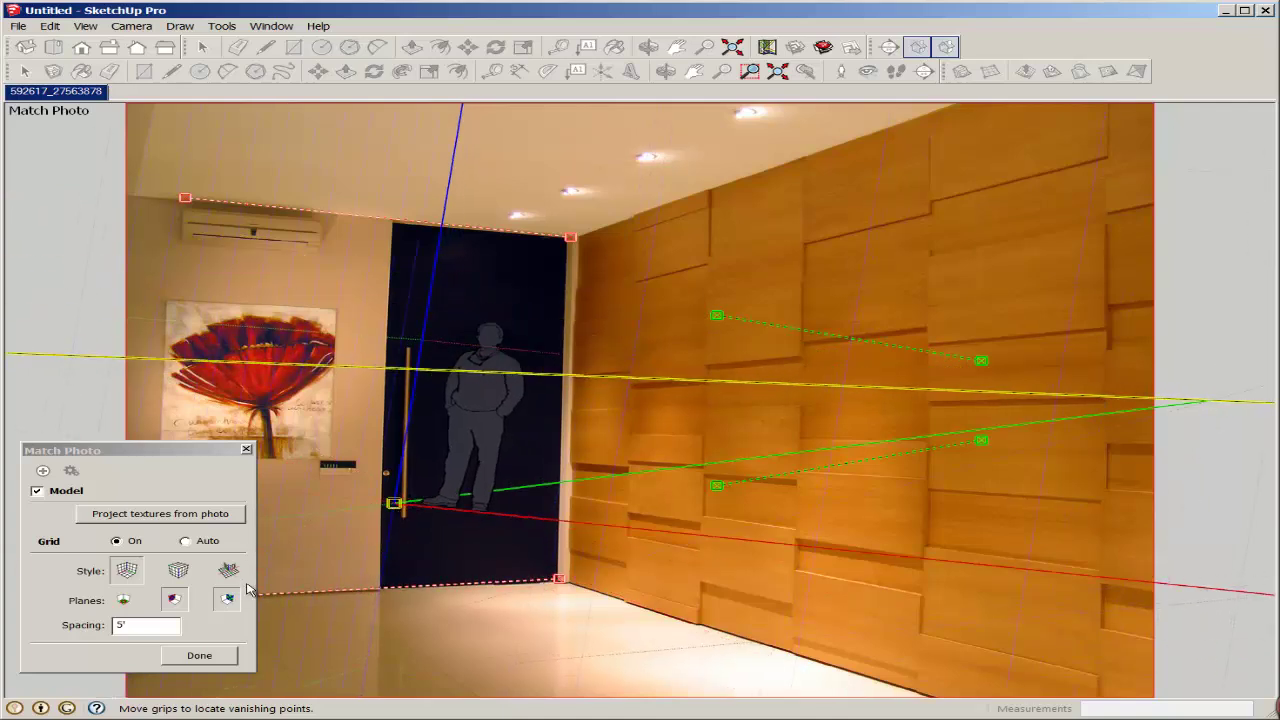
Align the green lines with the wooden wall's top and base, and place the origin at its bottom corner.
drag(717, 316, 568, 240)
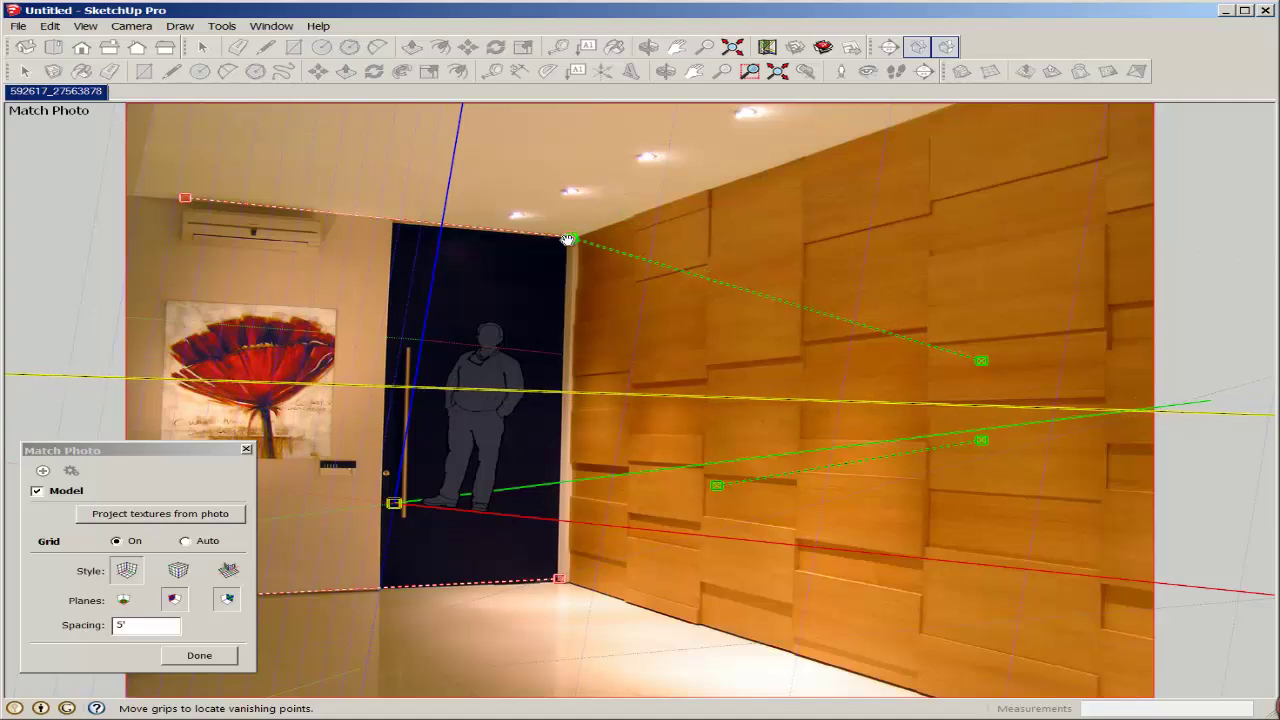
drag(981, 360, 923, 116)
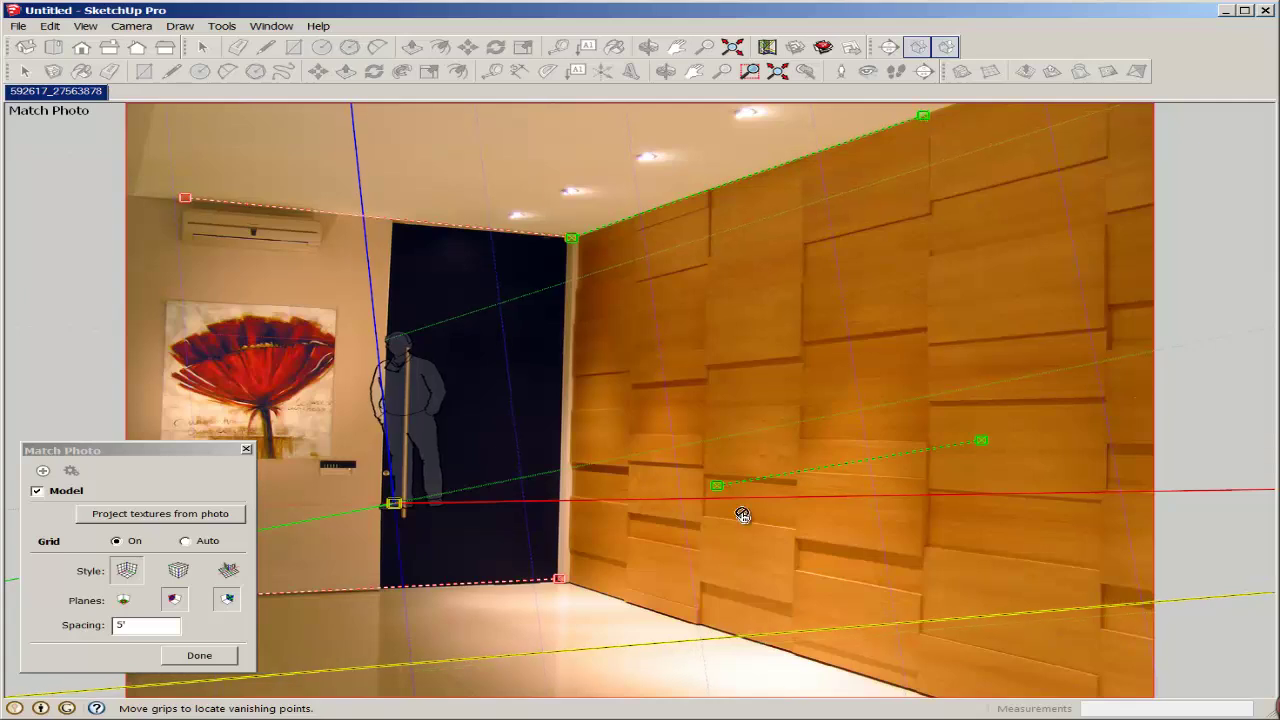
drag(717, 485, 557, 579)
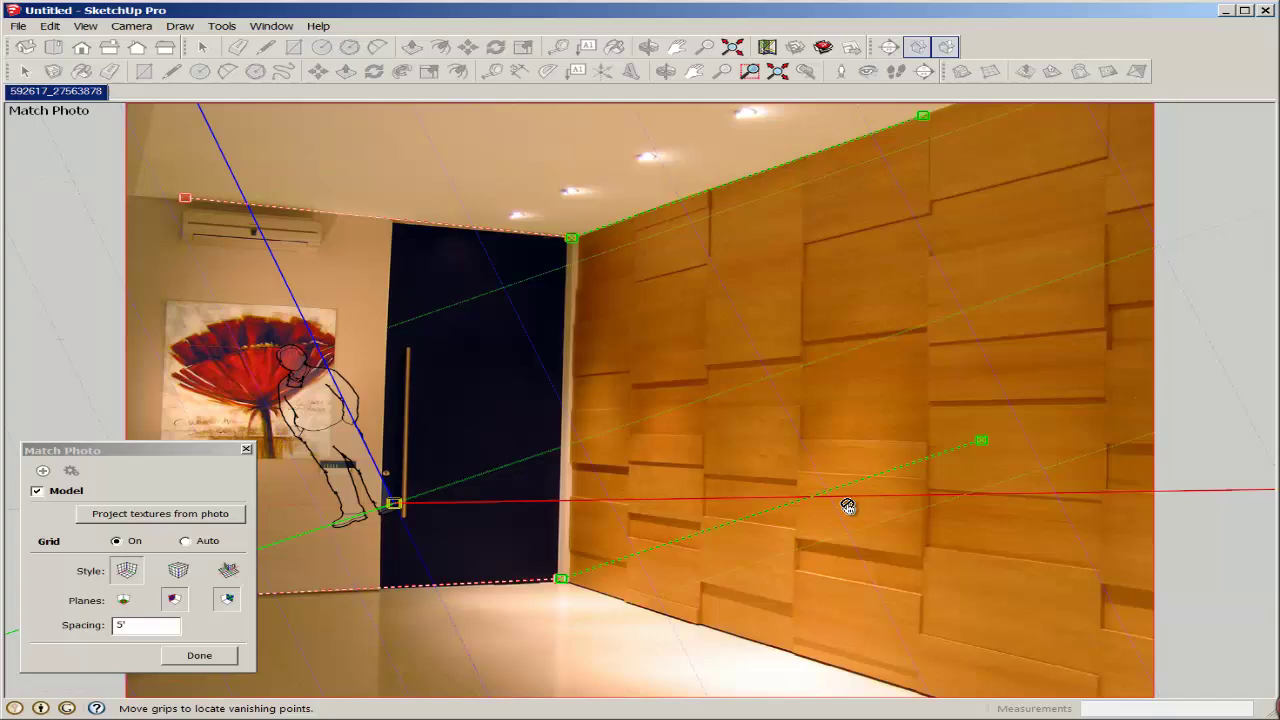
drag(981, 441, 953, 703)
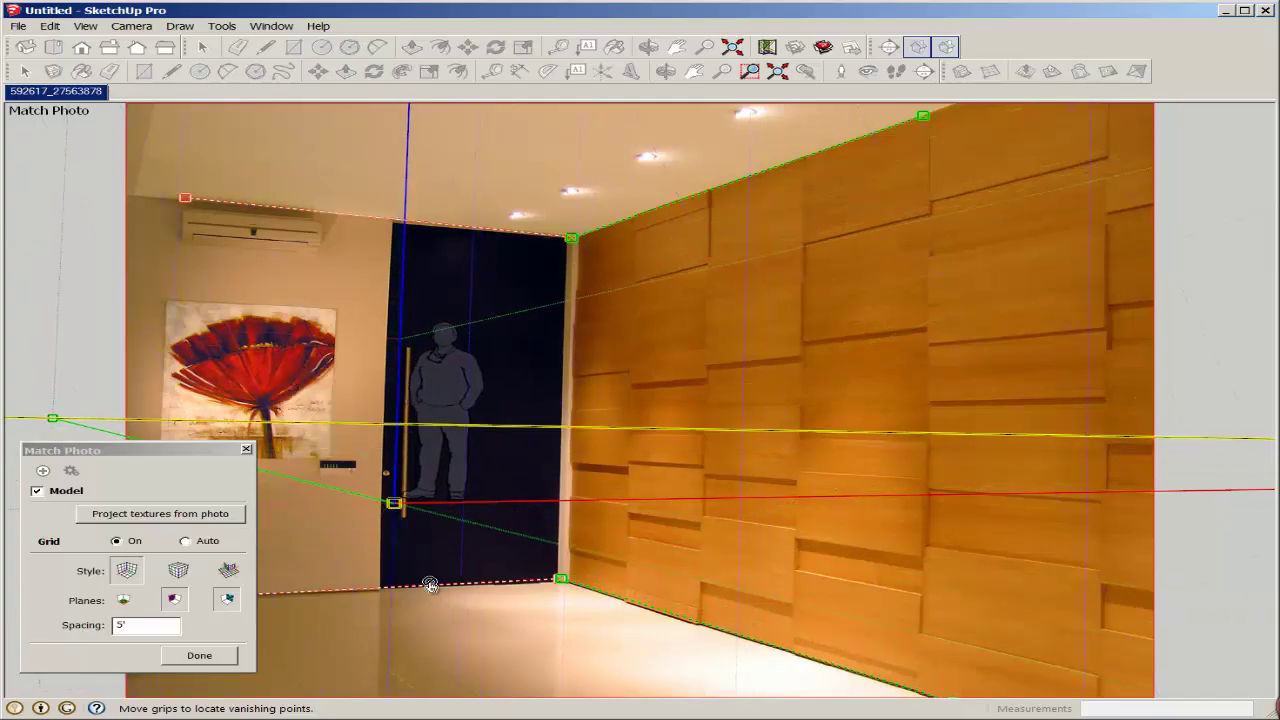
drag(395, 503, 559, 580)
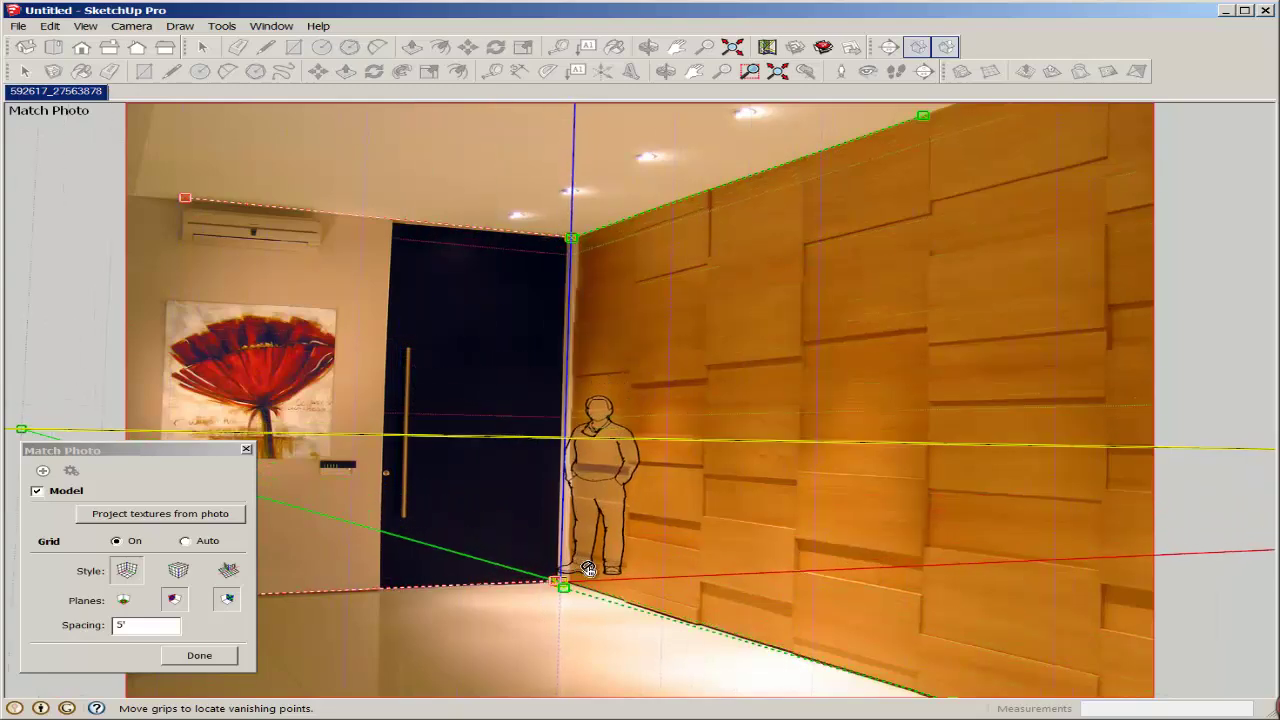
Nudge the origin precisely onto the wooden wall's bottom corner.
scroll(561, 610, up, 4)
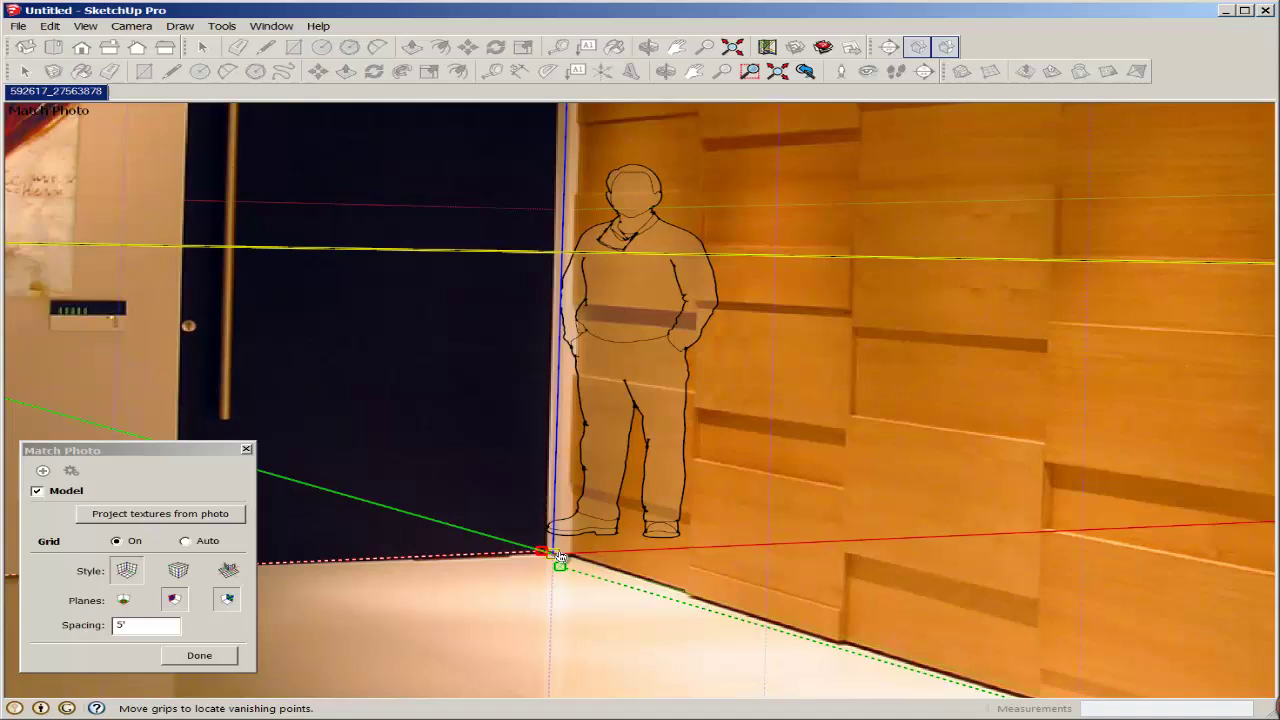
mouse_move(551, 557)
mouse_down()
mouse_move(558, 574)
mouse_move(569, 559)
mouse_up()
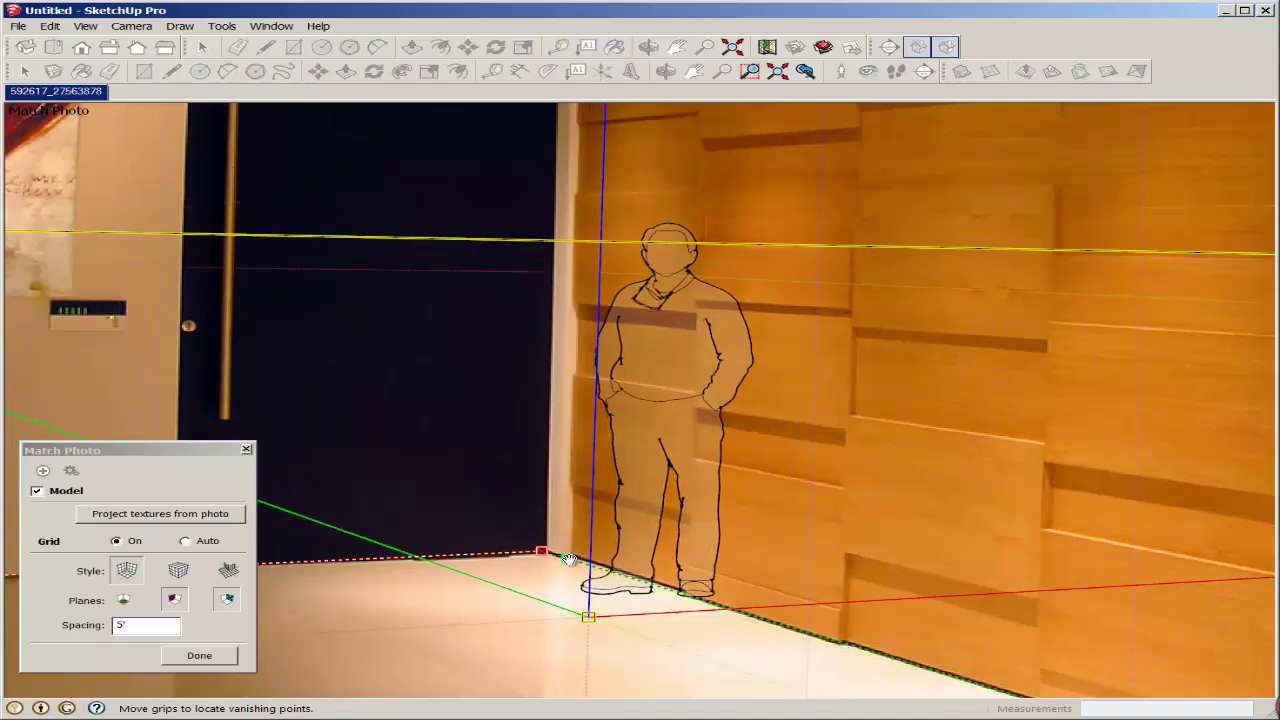
drag(598, 626, 477, 600)
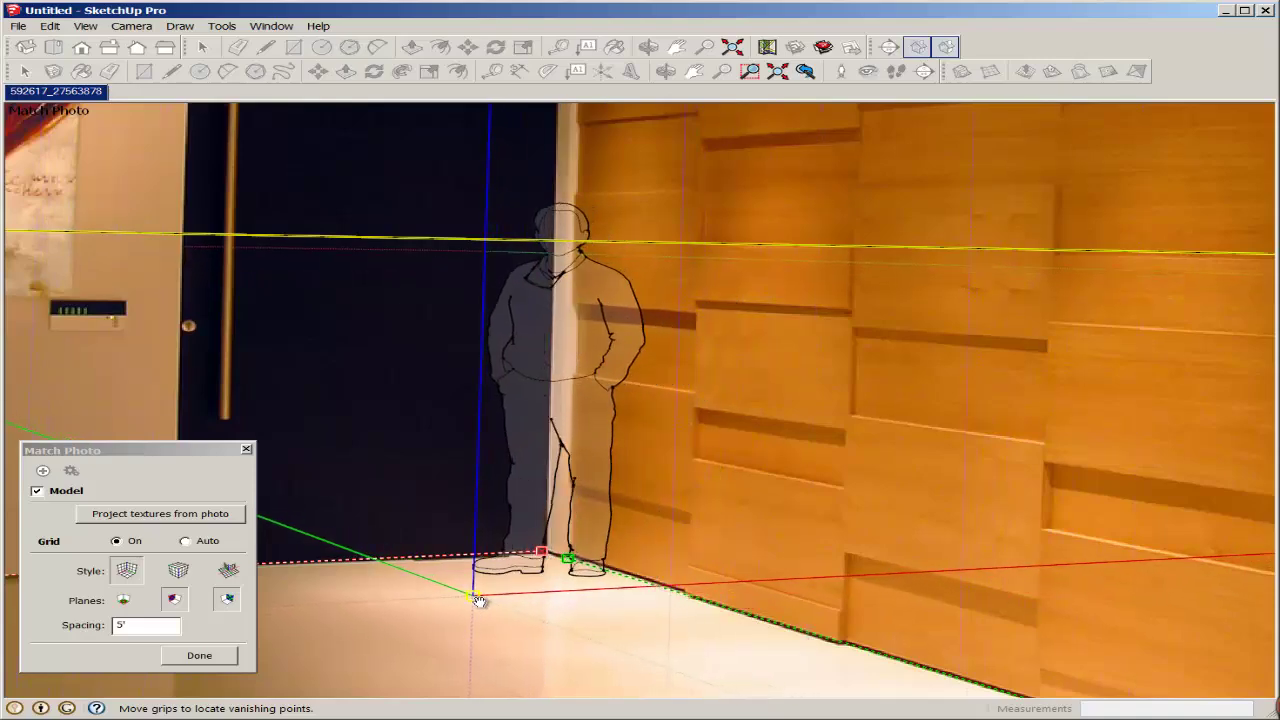
Rescale along the blue axis so the scale figure matches person height.
scroll(491, 514, down, 4)
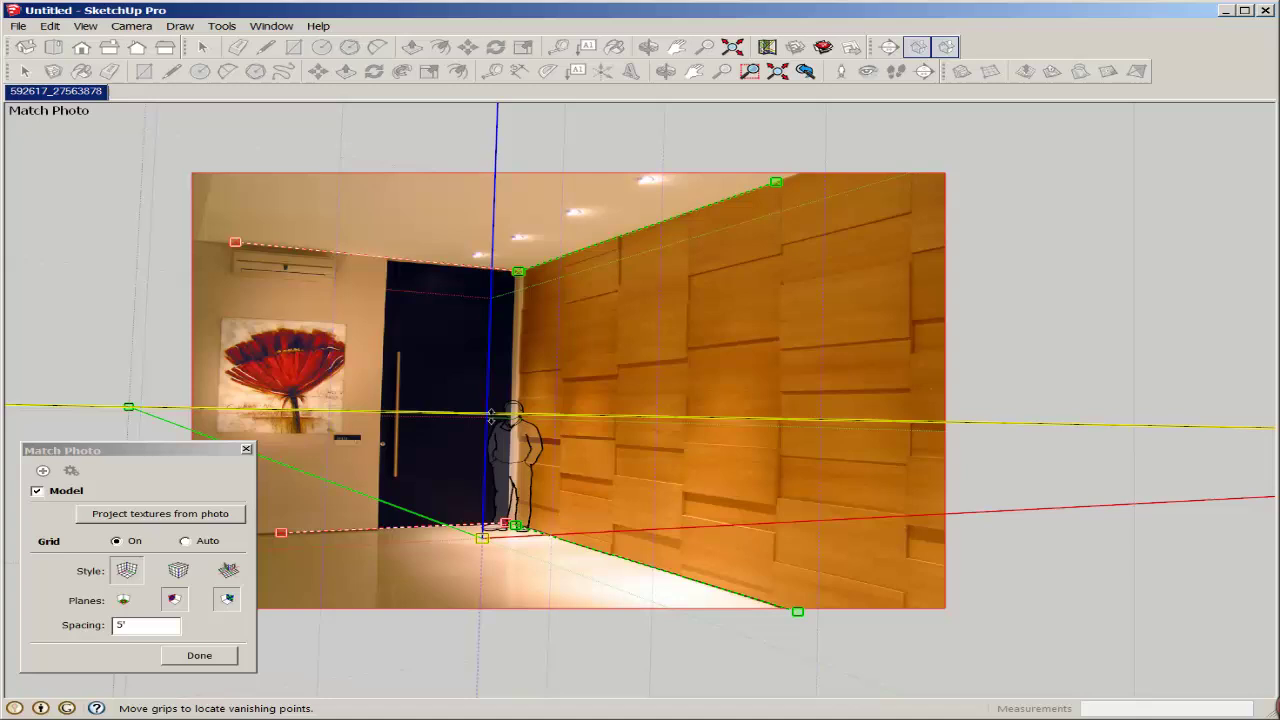
drag(483, 393, 486, 341)
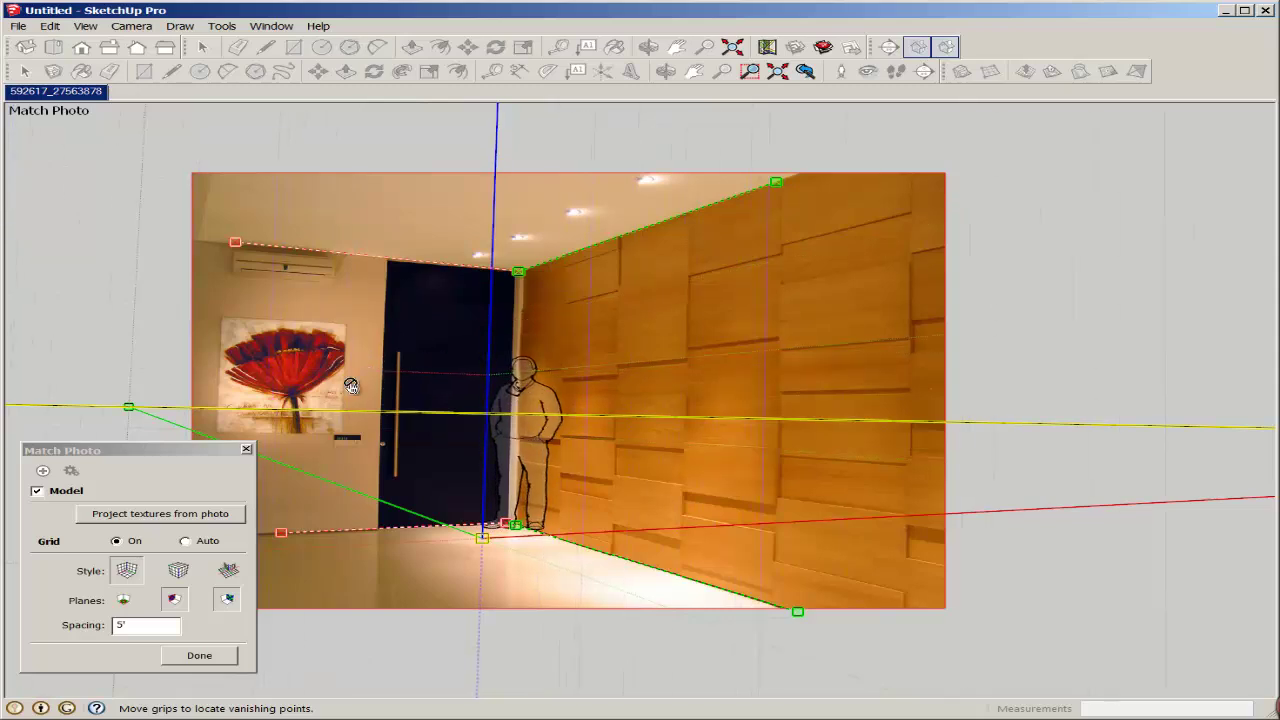
shift+middle_drag(427, 432, 463, 432)
scroll(322, 460, up, 2)
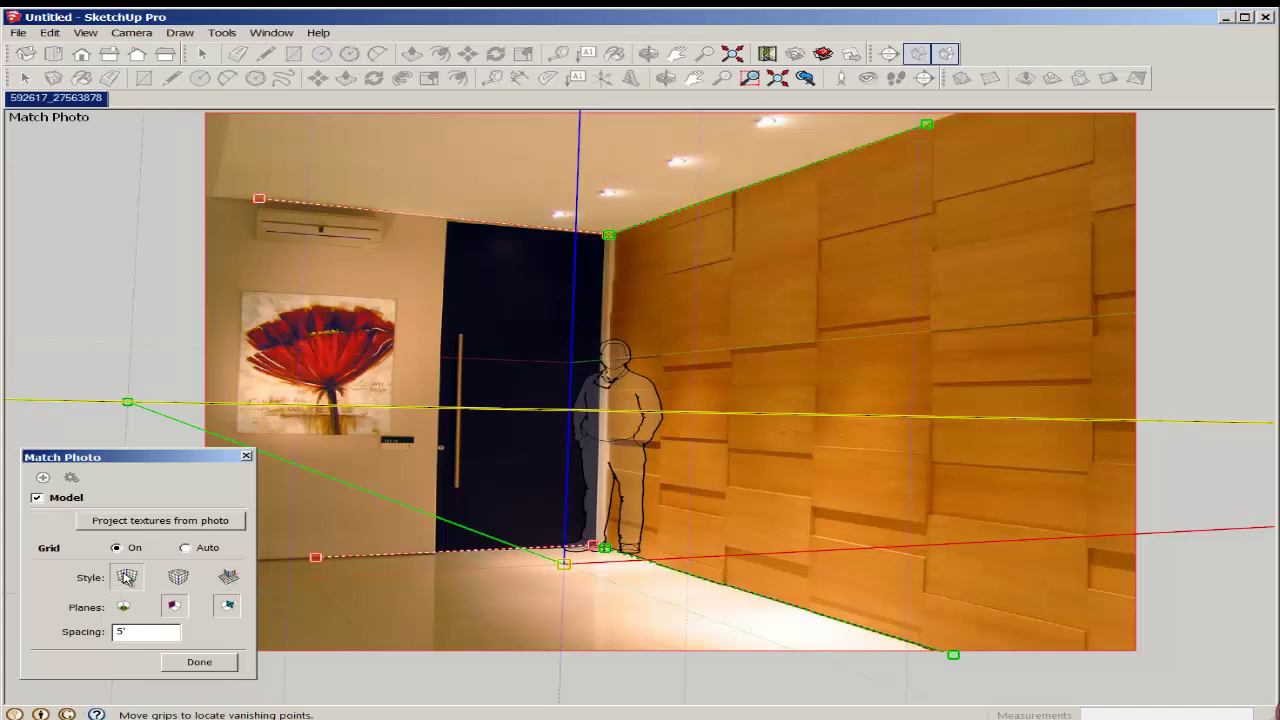
Finish the photo match, then hide the scale figure through its context menu.
click(192, 665)
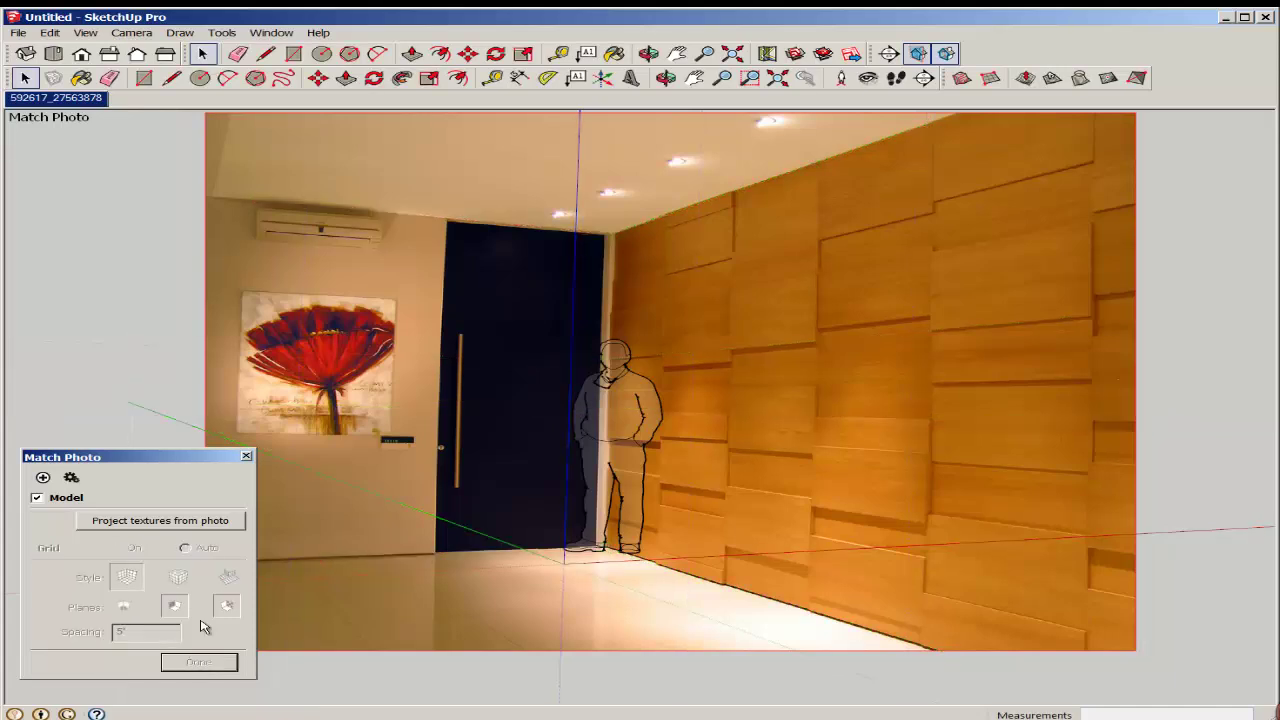
click(610, 425)
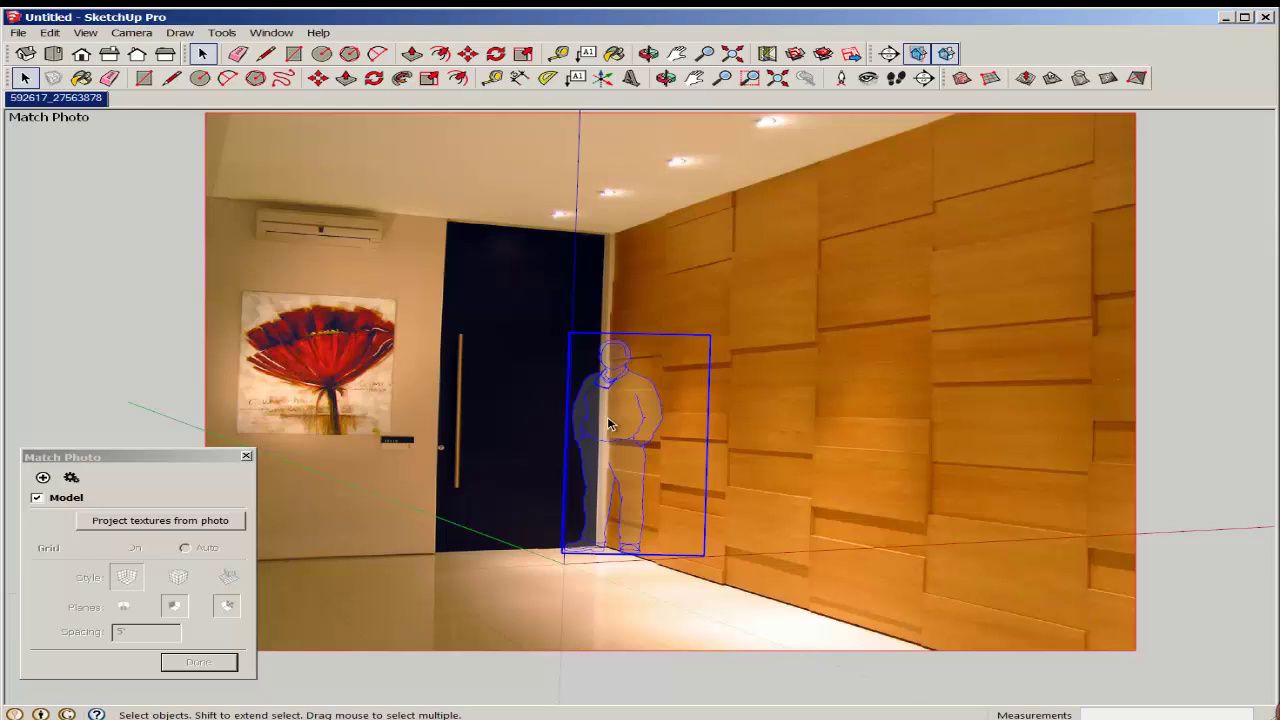
right_click(610, 425)
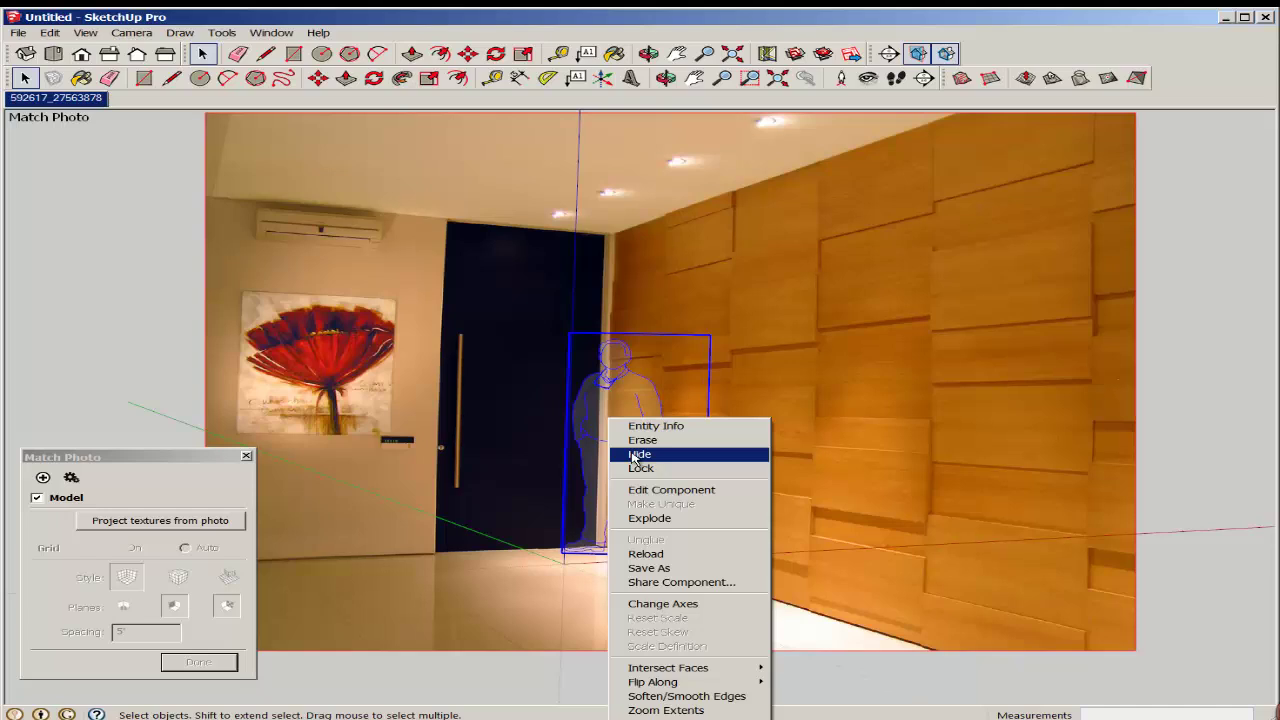
click(632, 455)
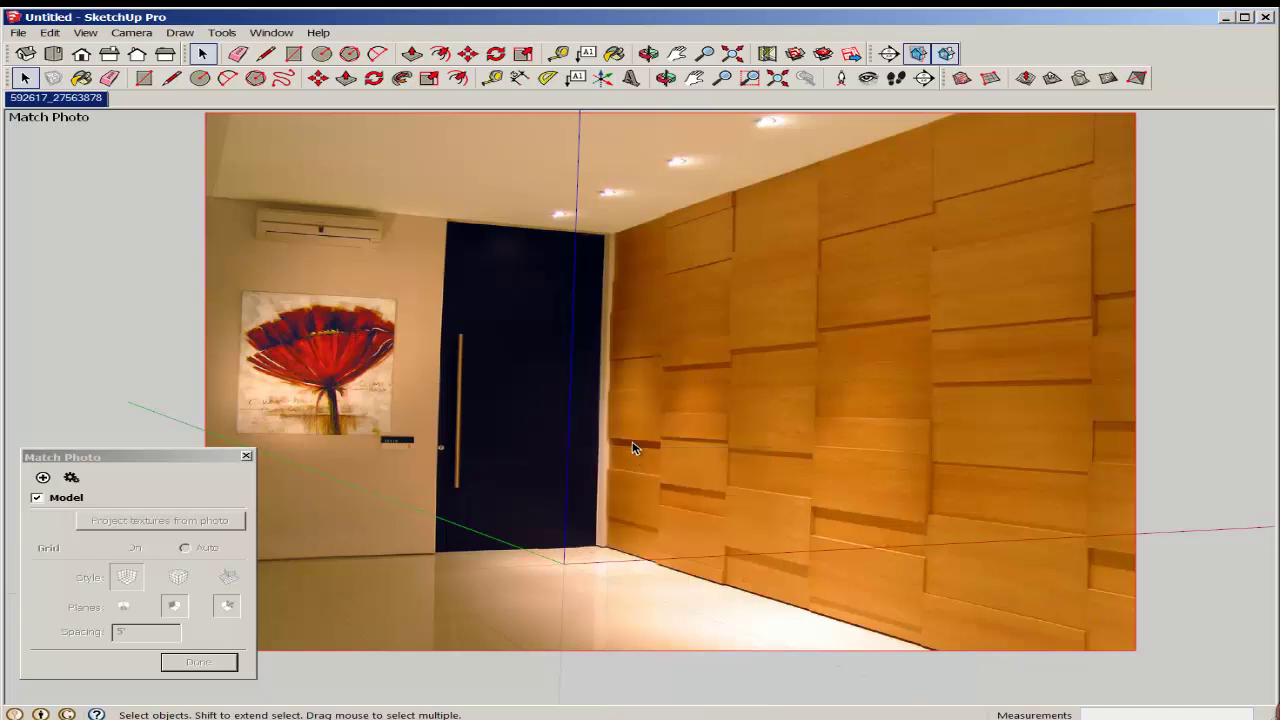
Tuck the Match Photo panel away and trace the left wall's outline with the Line tool.
click(180, 458)
drag(179, 459, 183, 126)
click(172, 78)
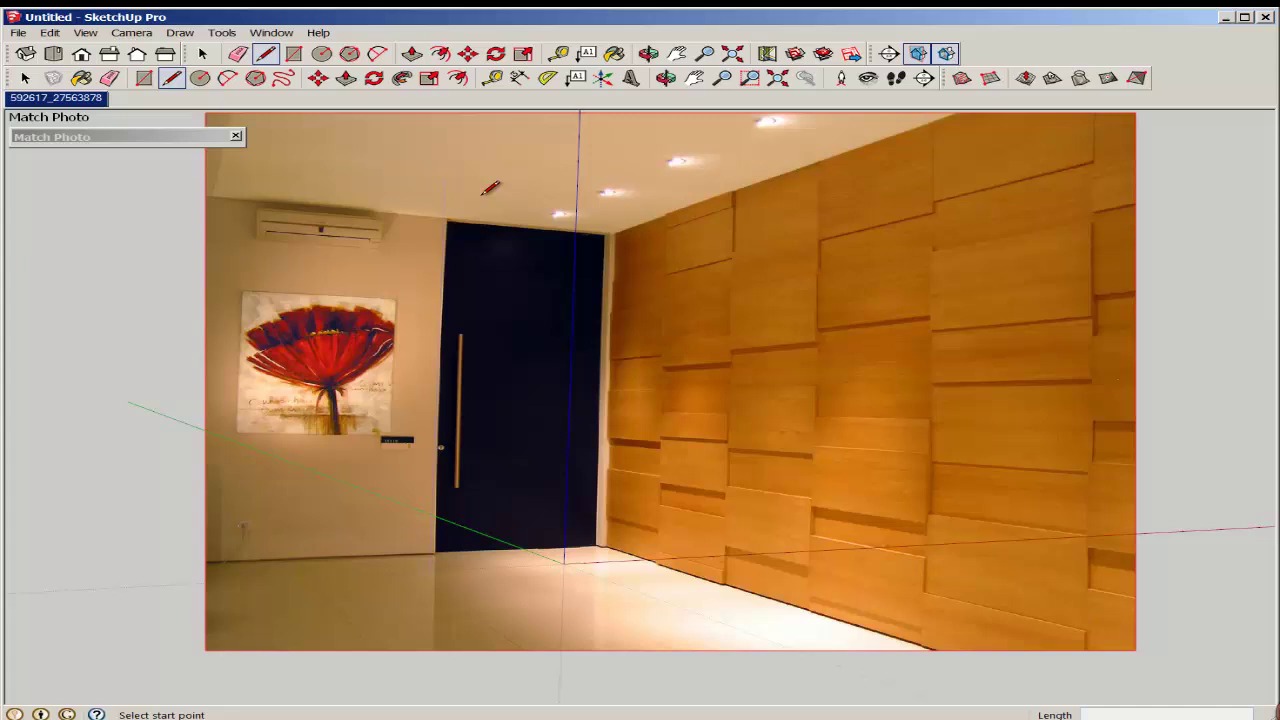
click(614, 232)
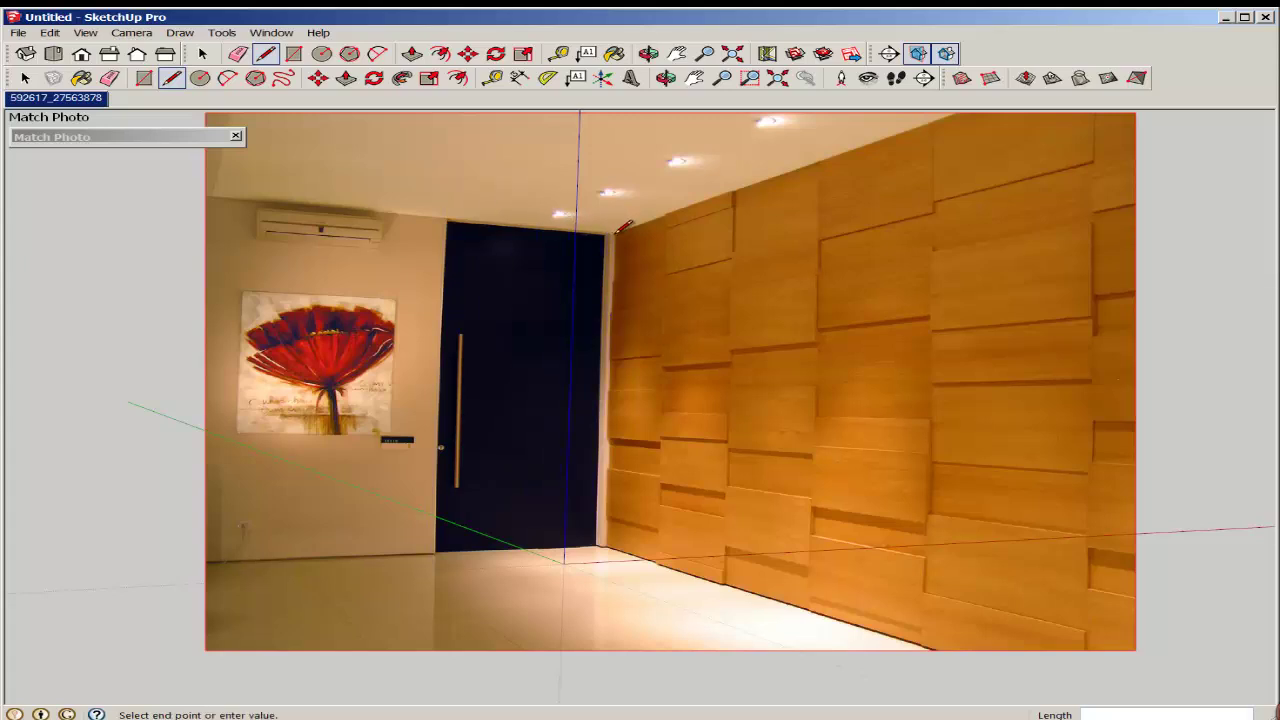
click(219, 195)
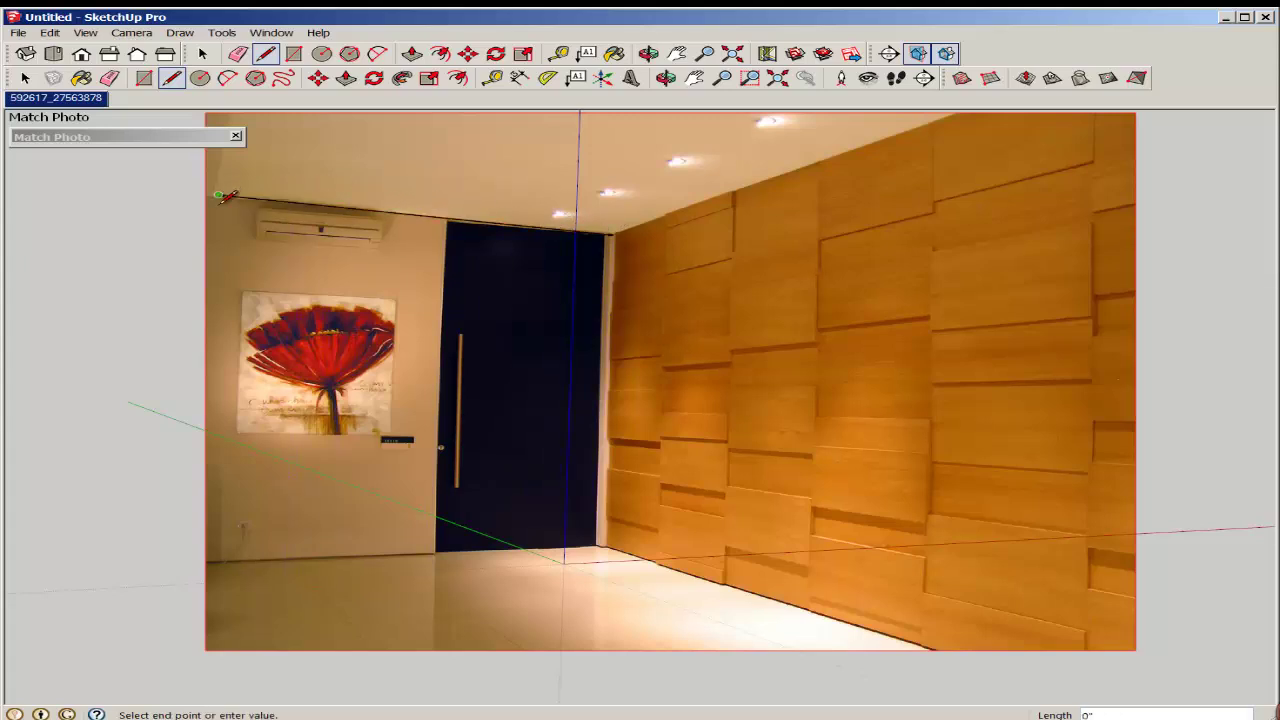
click(200, 563)
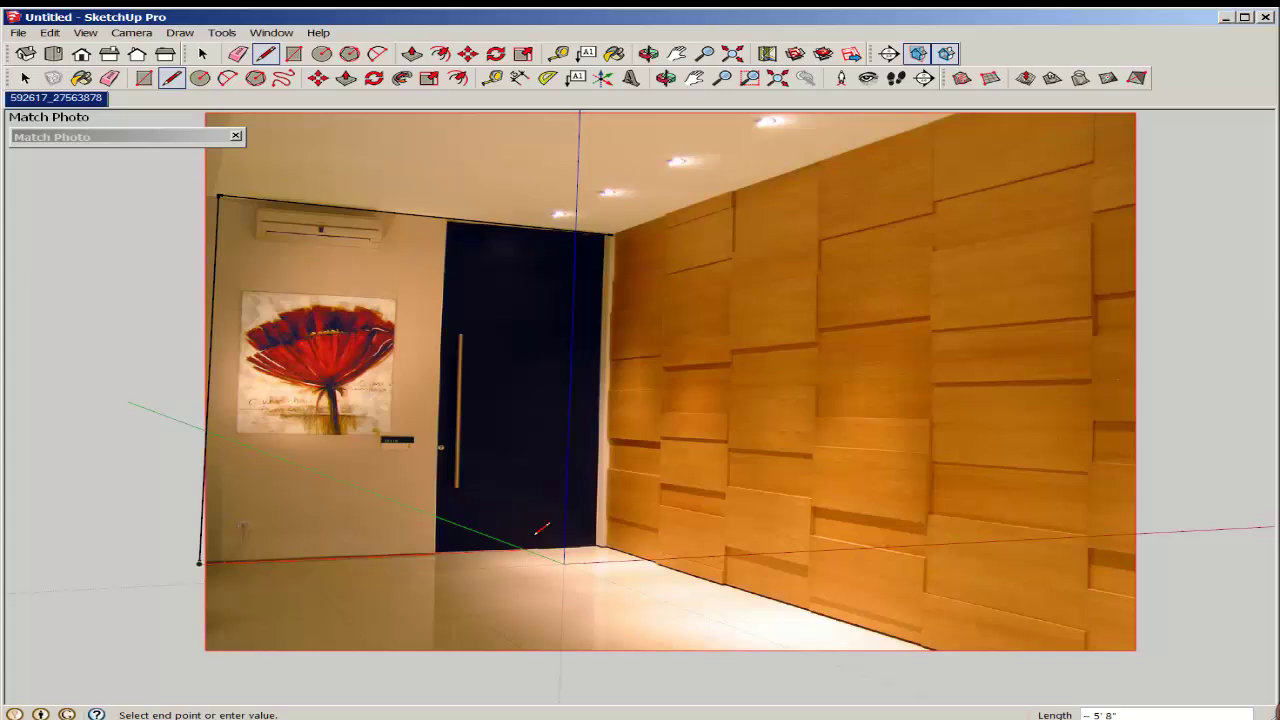
click(601, 543)
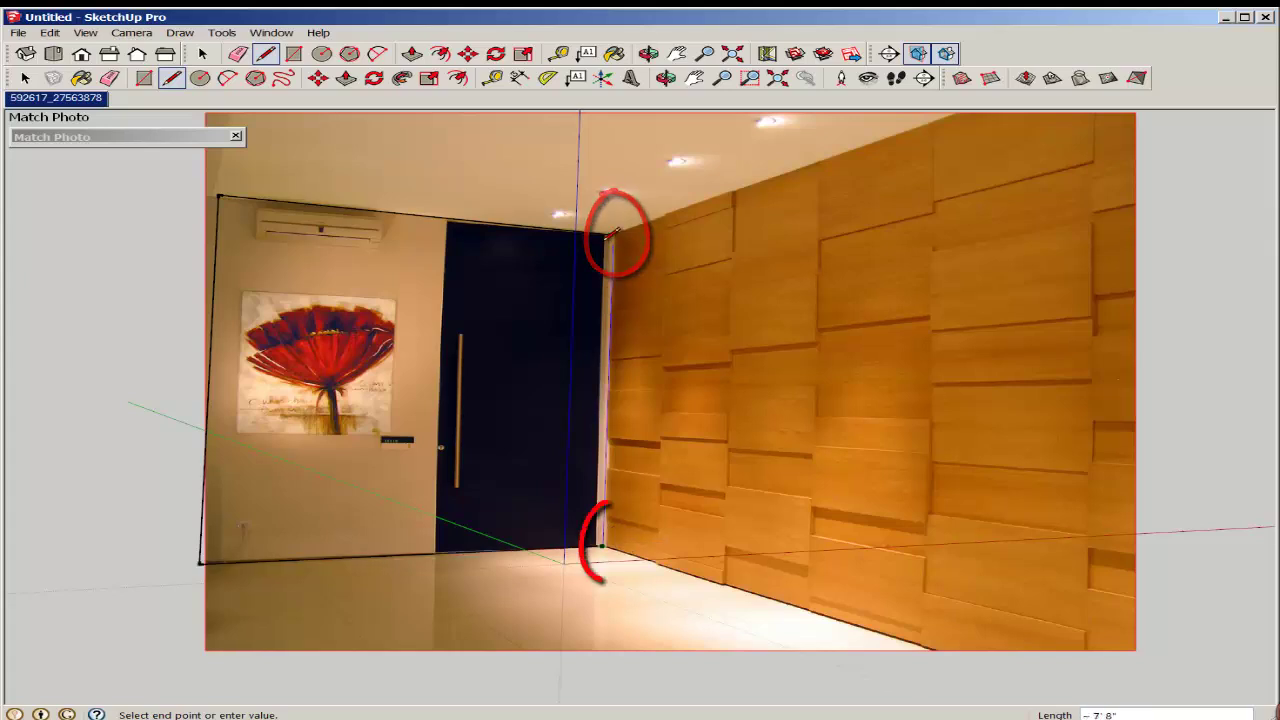
click(611, 233)
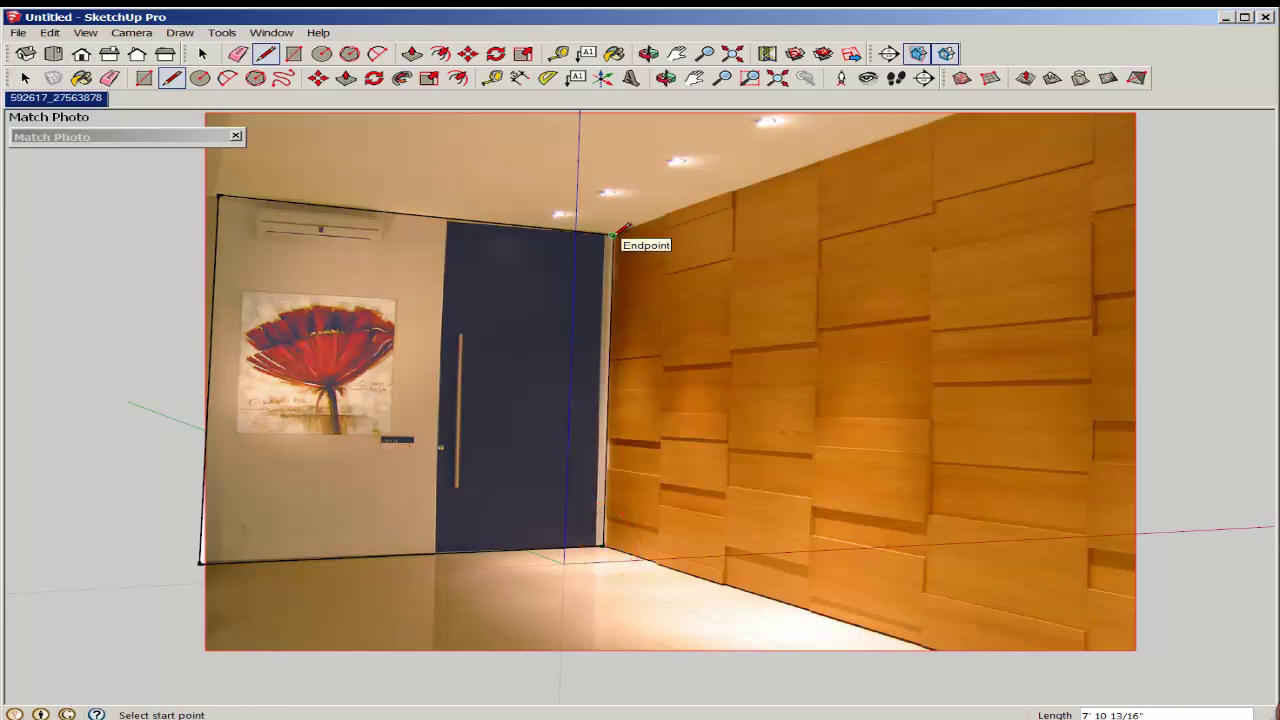
Trace the right wall's outline from the inner corner to close its face.
click(612, 234)
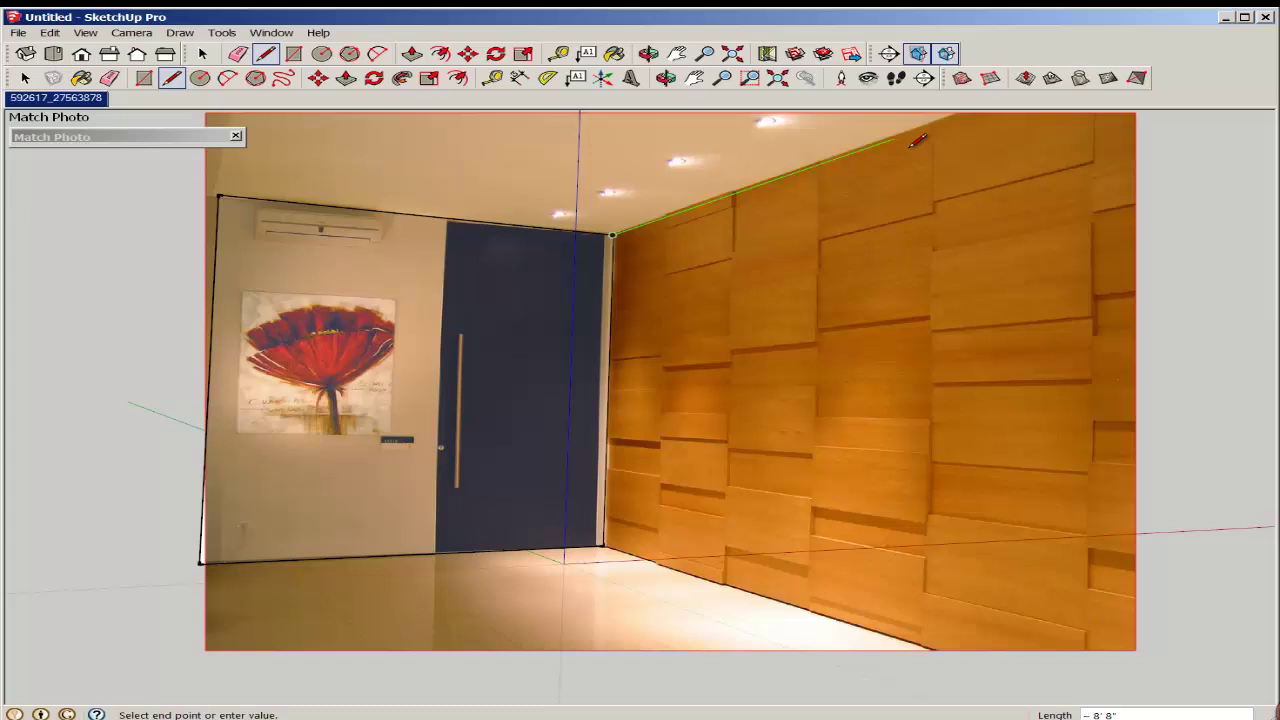
click(948, 119)
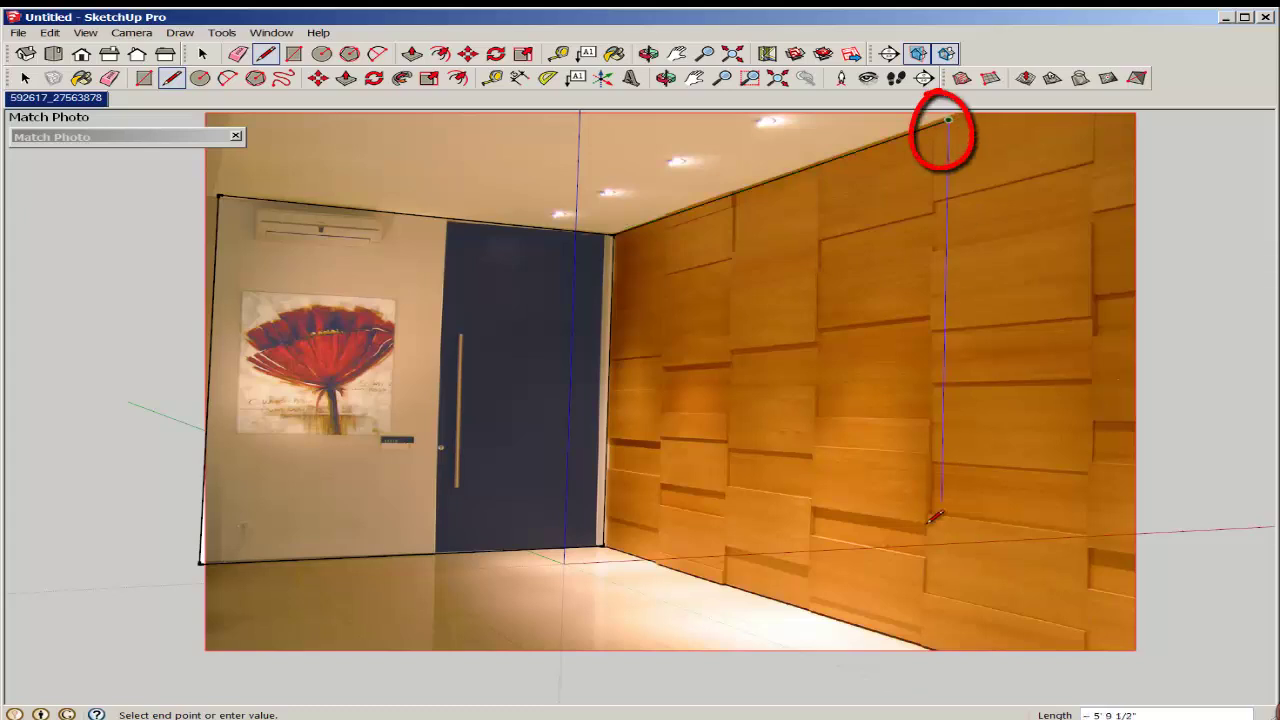
click(938, 648)
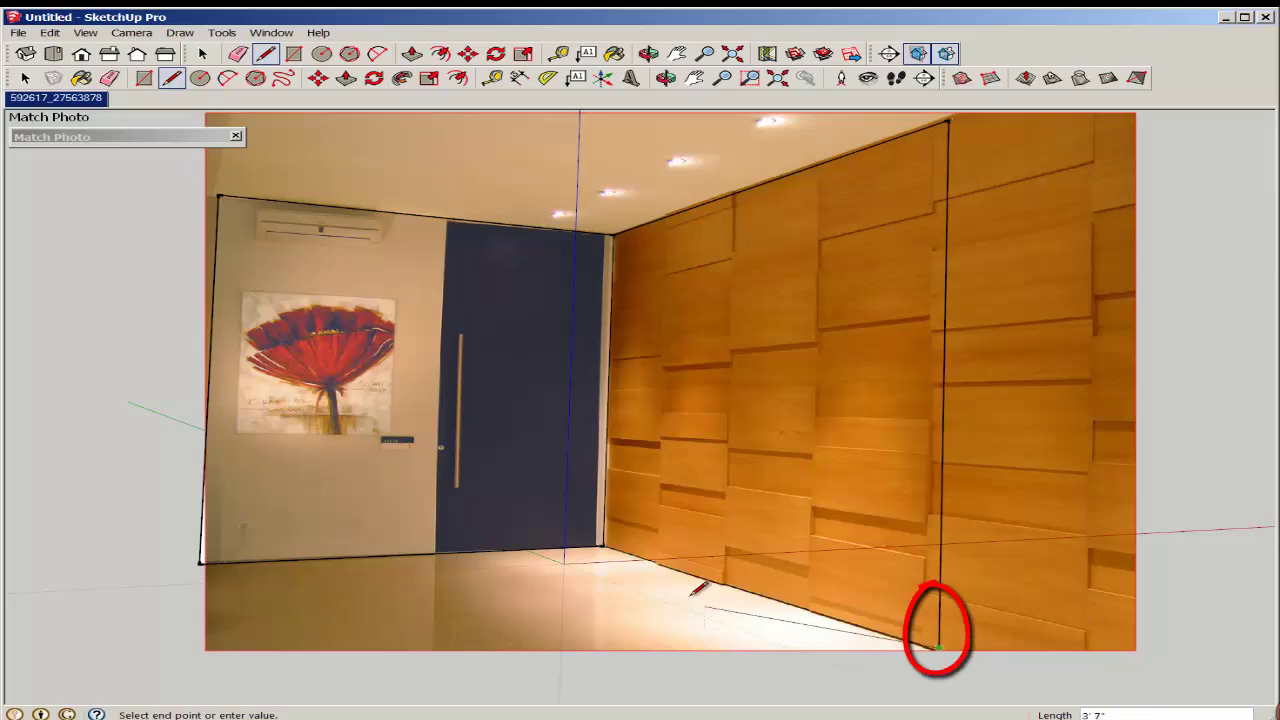
click(603, 545)
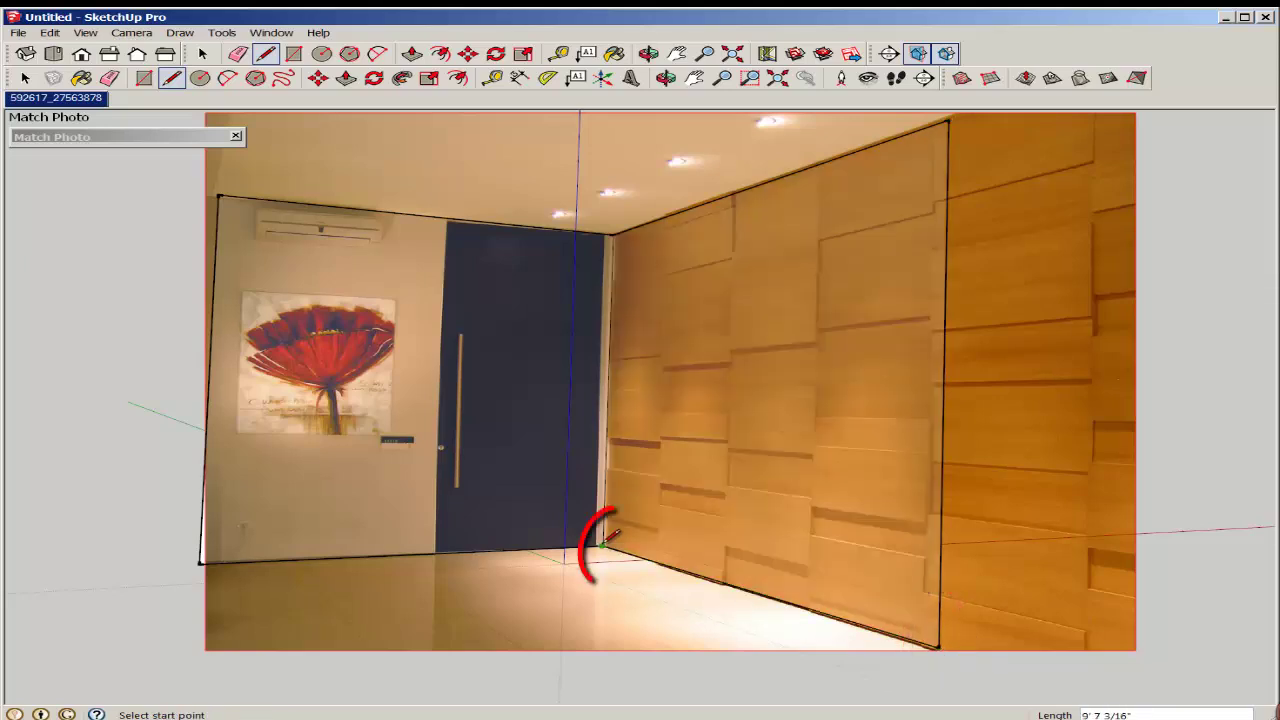
Trace the floor and ceiling front edges to close both faces.
click(200, 563)
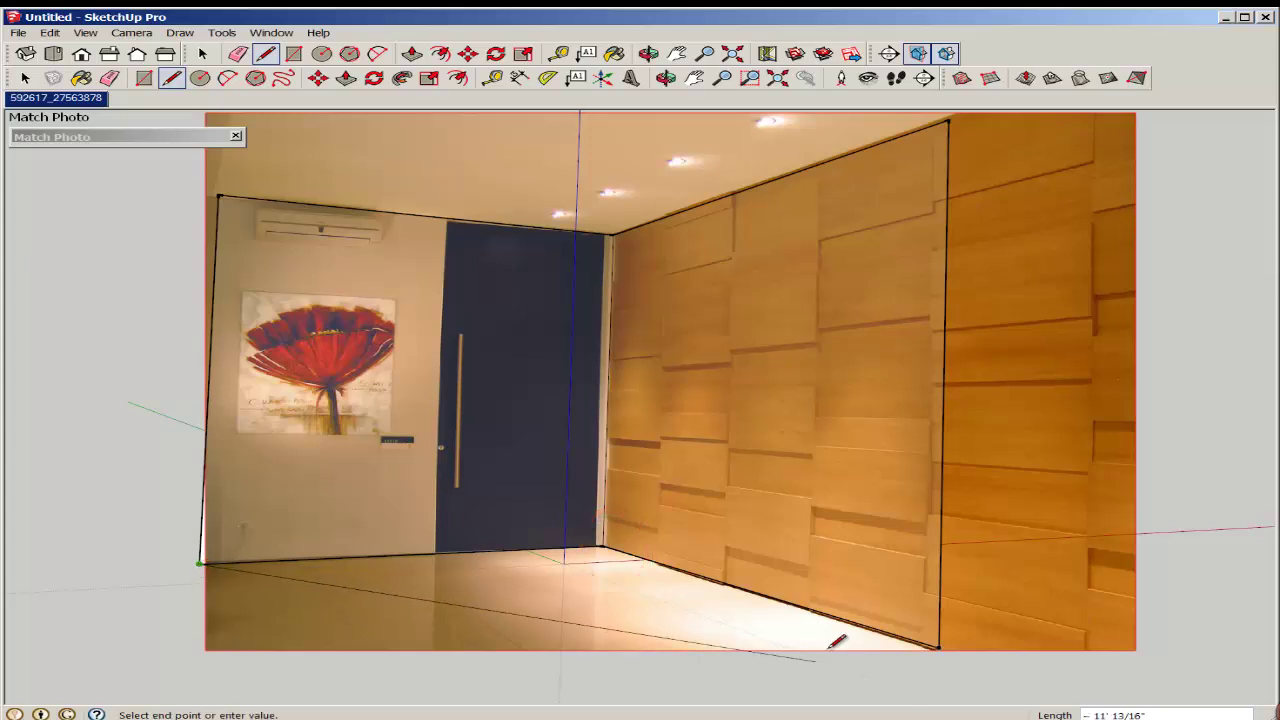
click(628, 636)
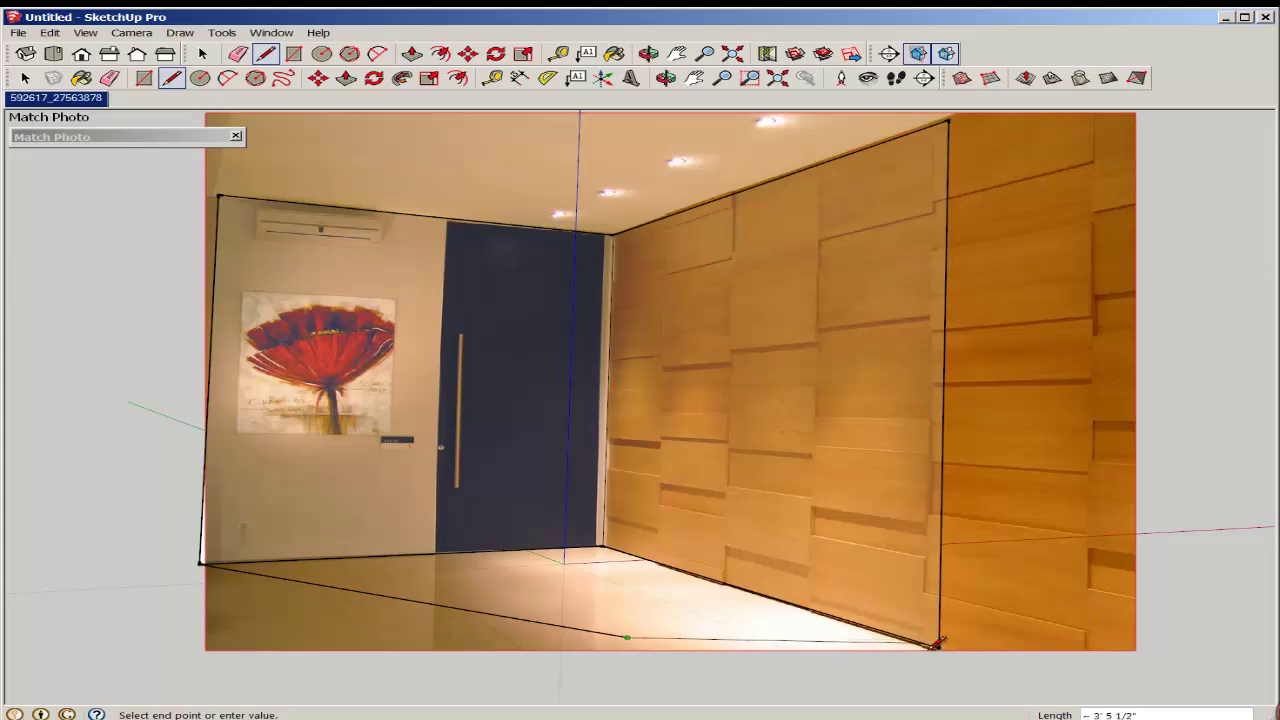
click(938, 646)
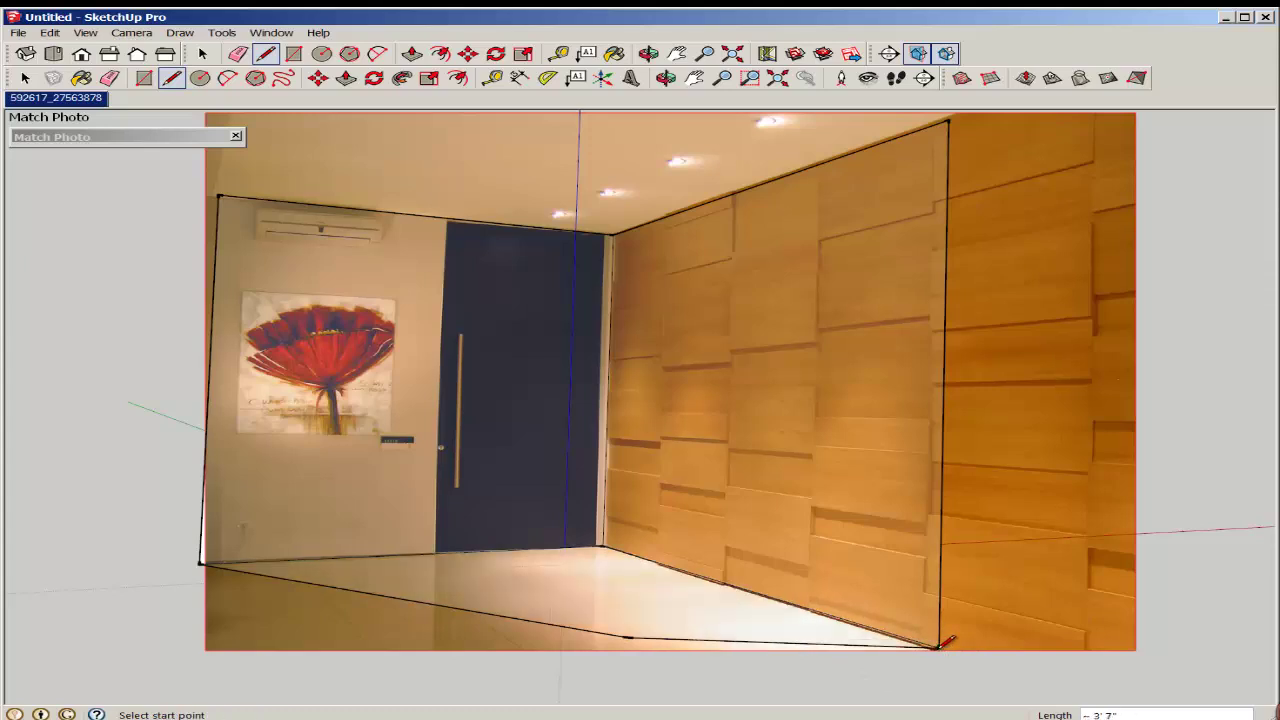
click(218, 195)
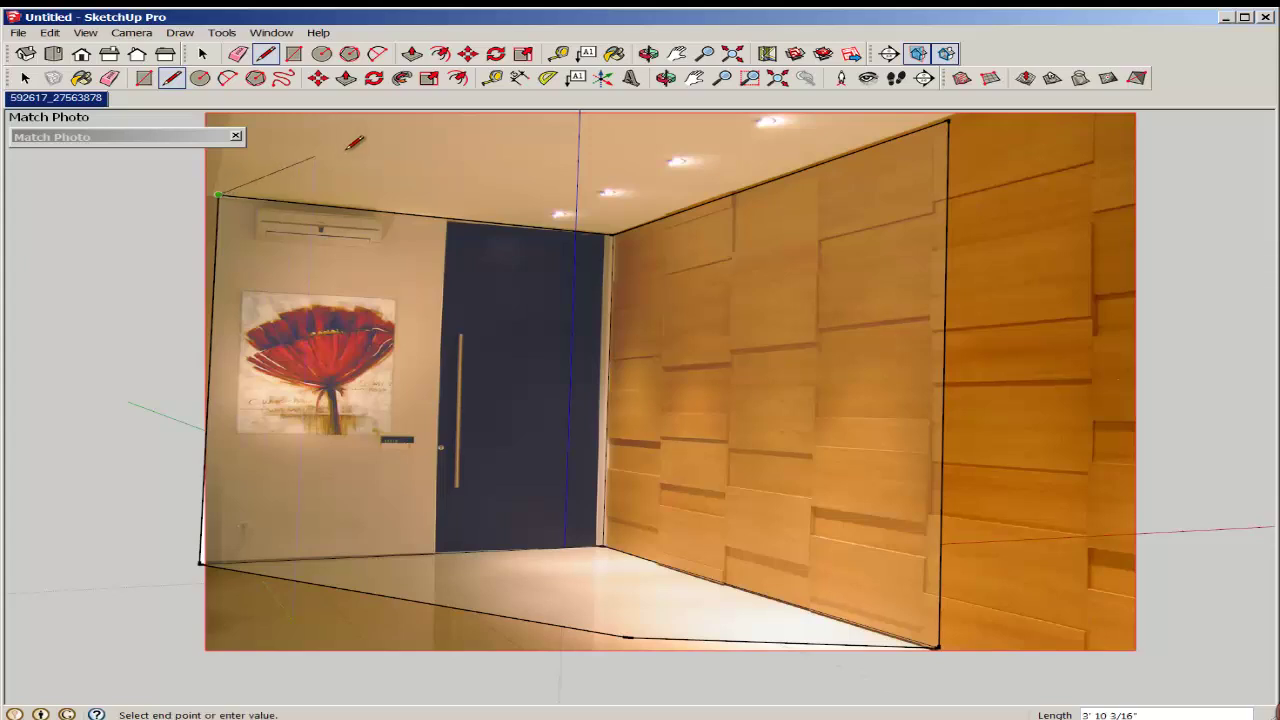
click(513, 121)
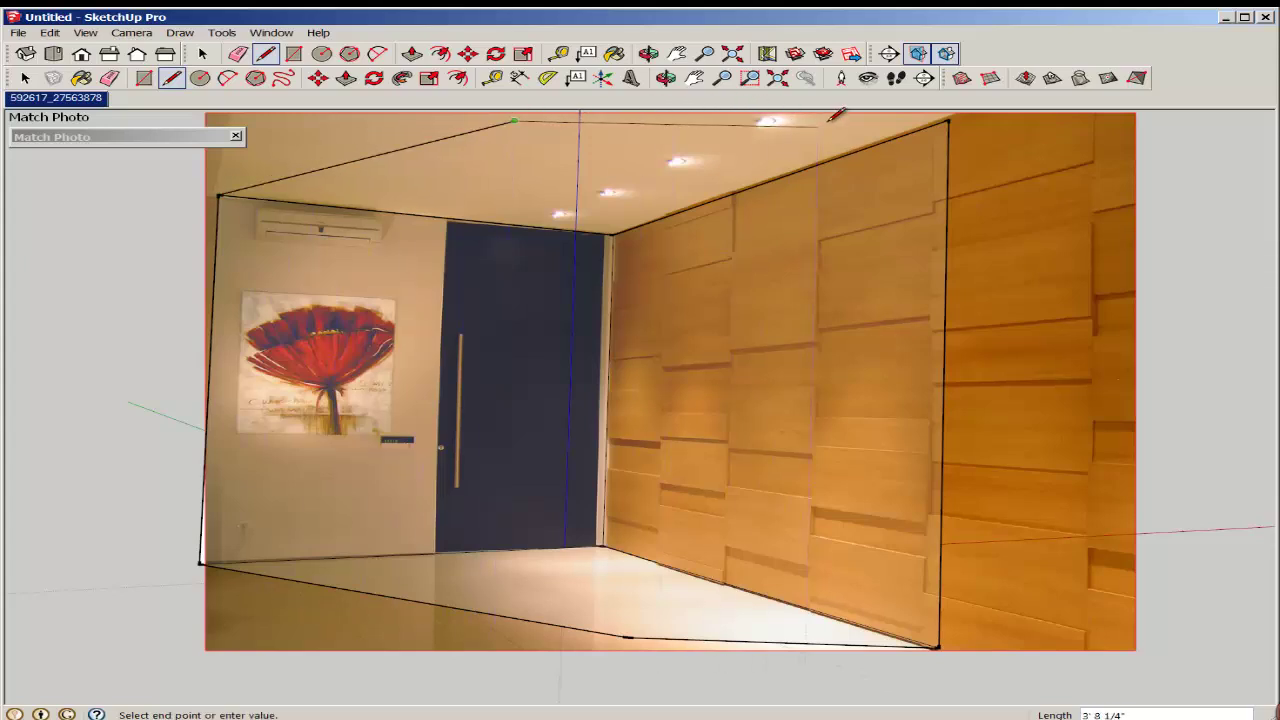
click(947, 120)
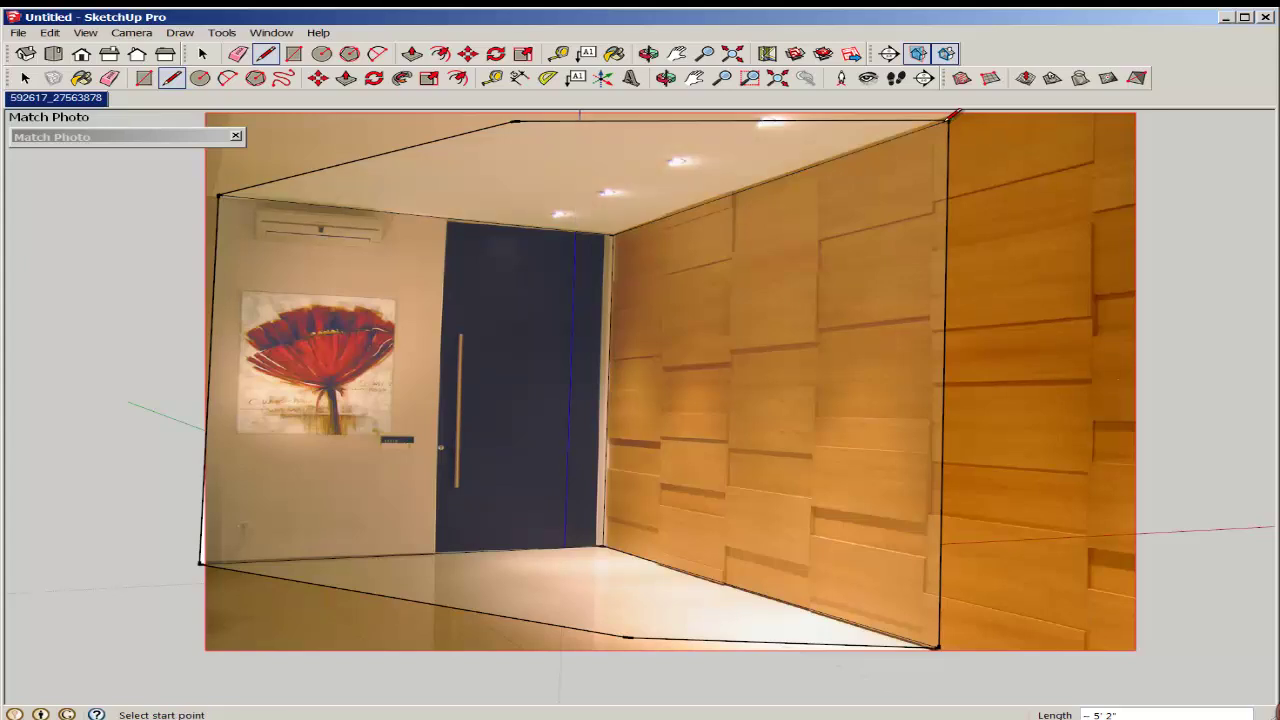
mouse_move(493, 343)
middle_down()
mouse_move(549, 394)
mouse_move(489, 391)
mouse_move(557, 323)
mouse_move(607, 405)
mouse_move(603, 437)
mouse_move(574, 403)
mouse_move(581, 369)
mouse_move(620, 360)
mouse_move(534, 400)
mouse_move(569, 380)
mouse_move(589, 386)
mouse_move(574, 391)
middle_up()
key(l)
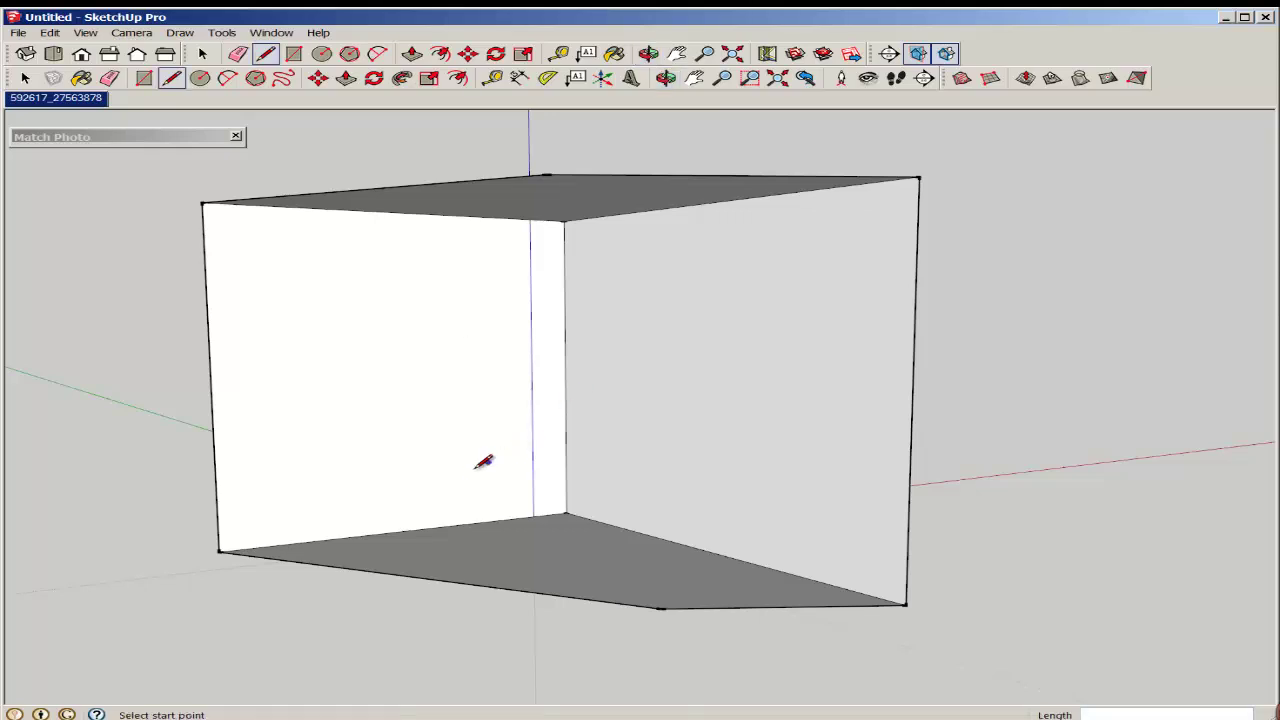
click(81, 101)
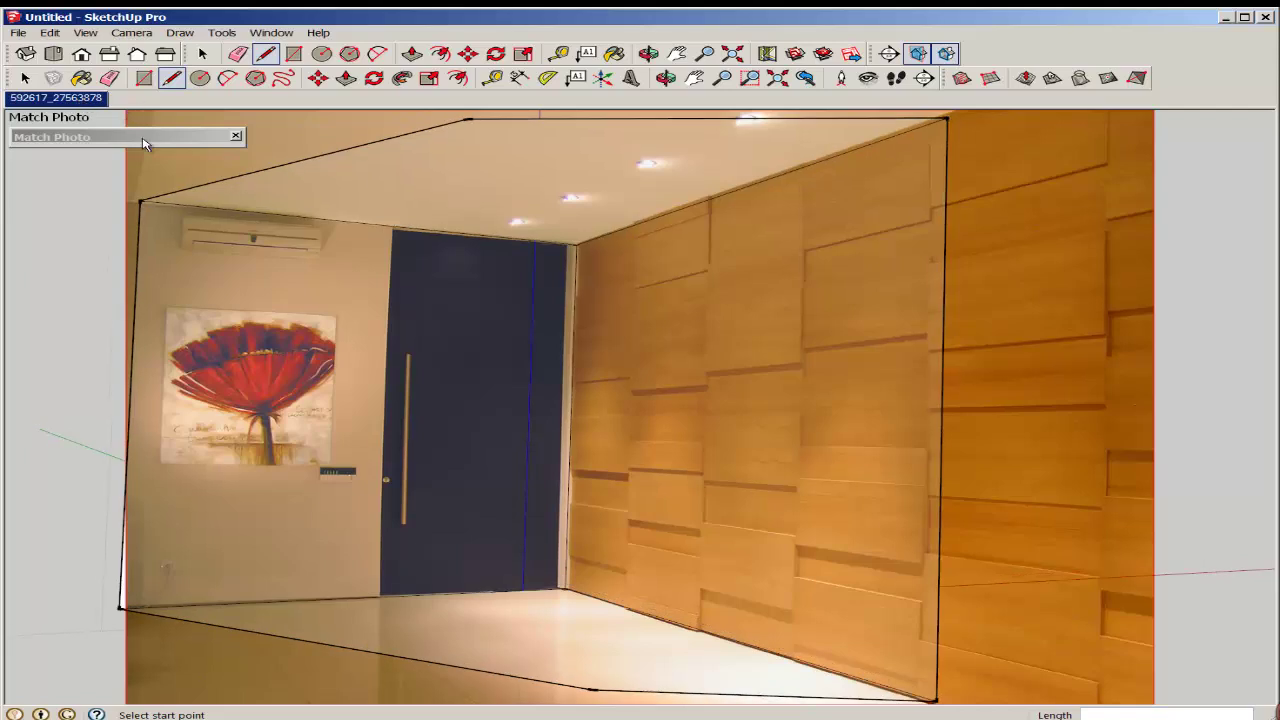
Project the photo as textures onto the traced faces, trimming partially visible ones, and view from outside.
click(145, 136)
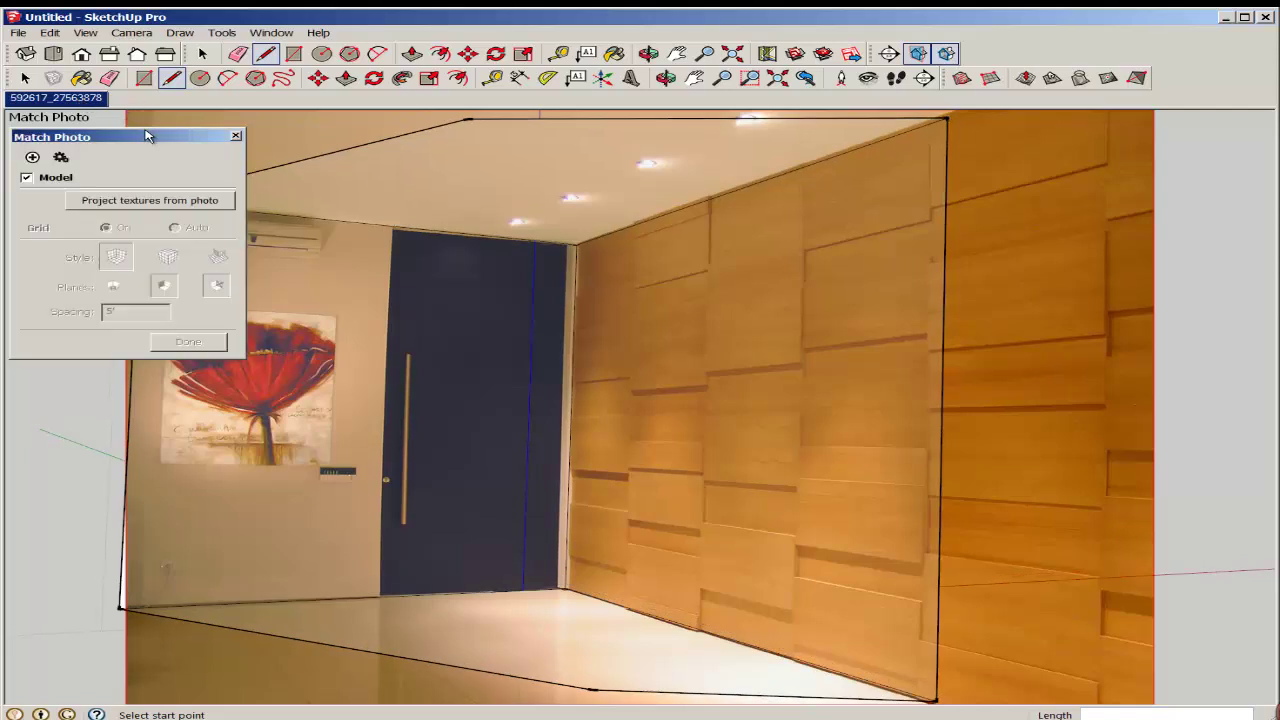
click(153, 201)
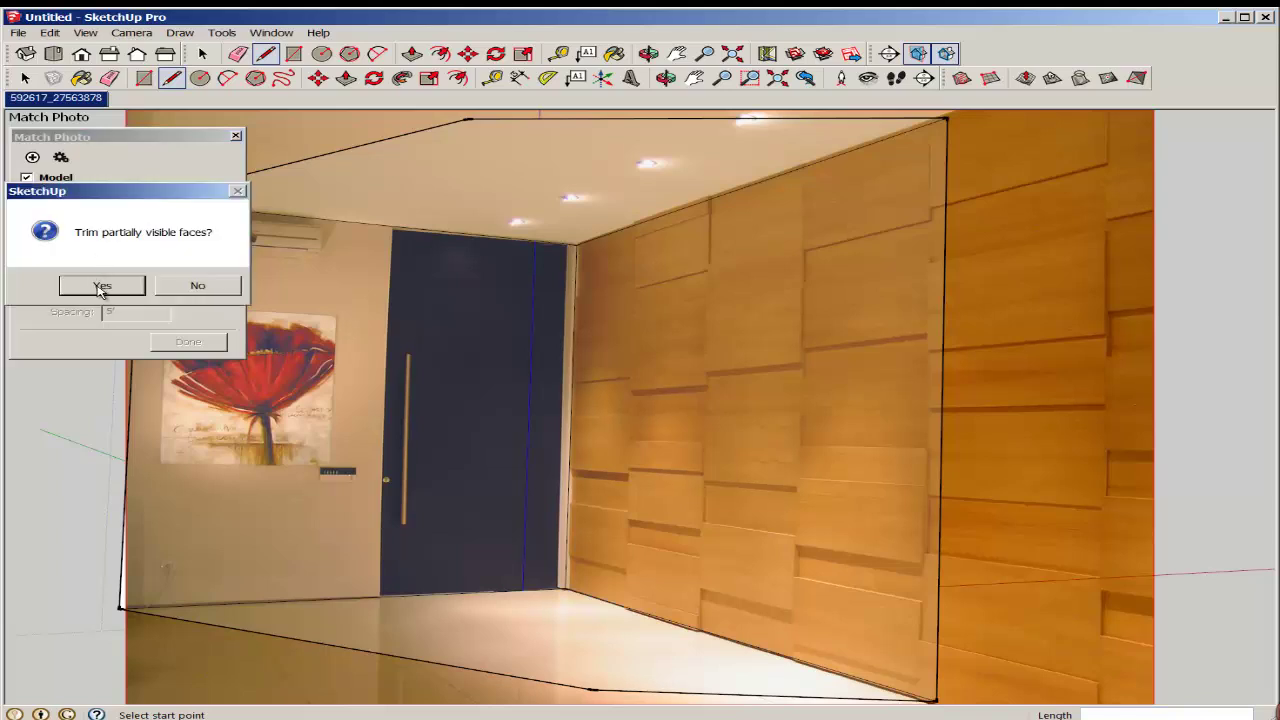
click(101, 287)
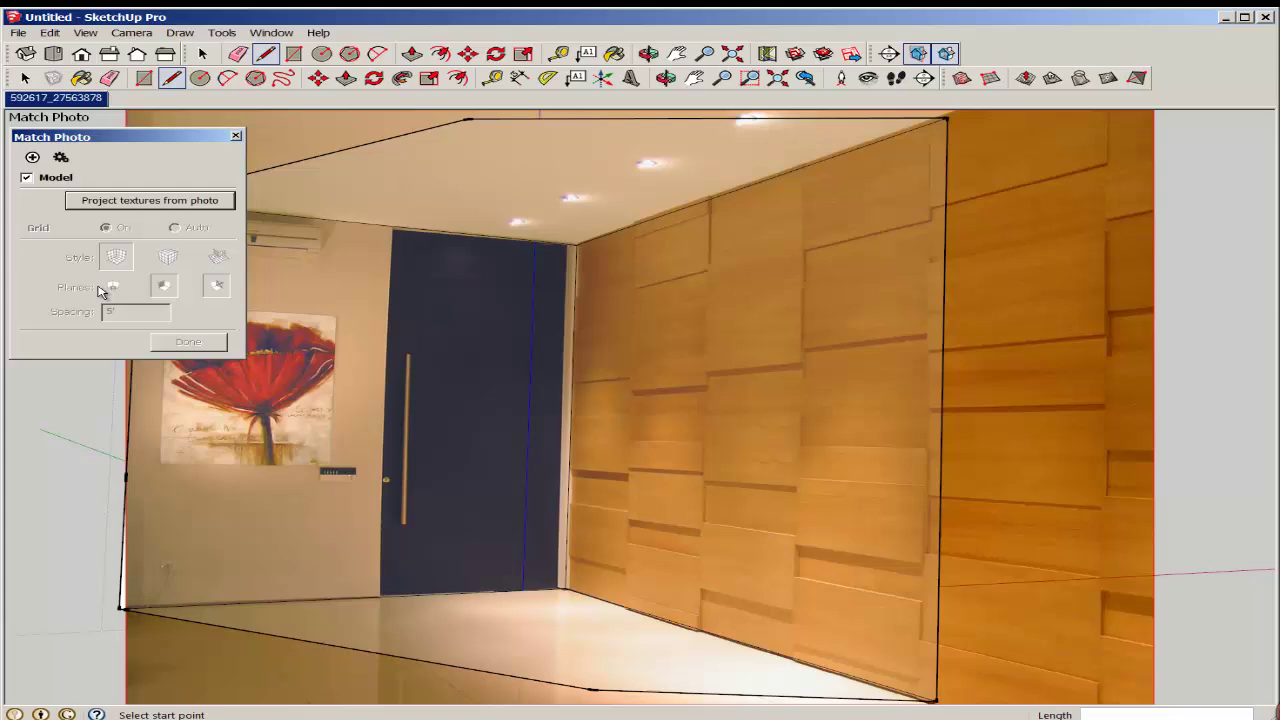
click(155, 138)
middle_drag(373, 348, 505, 356)
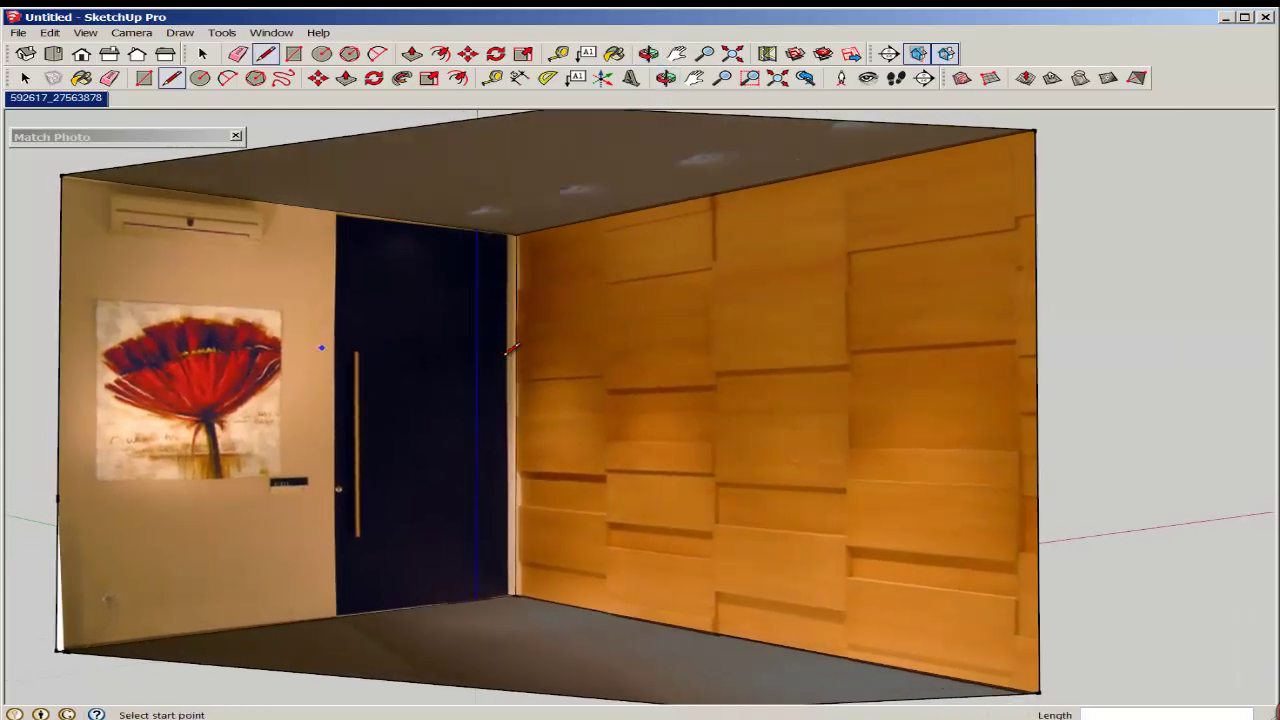
scroll(510, 350, down, 3)
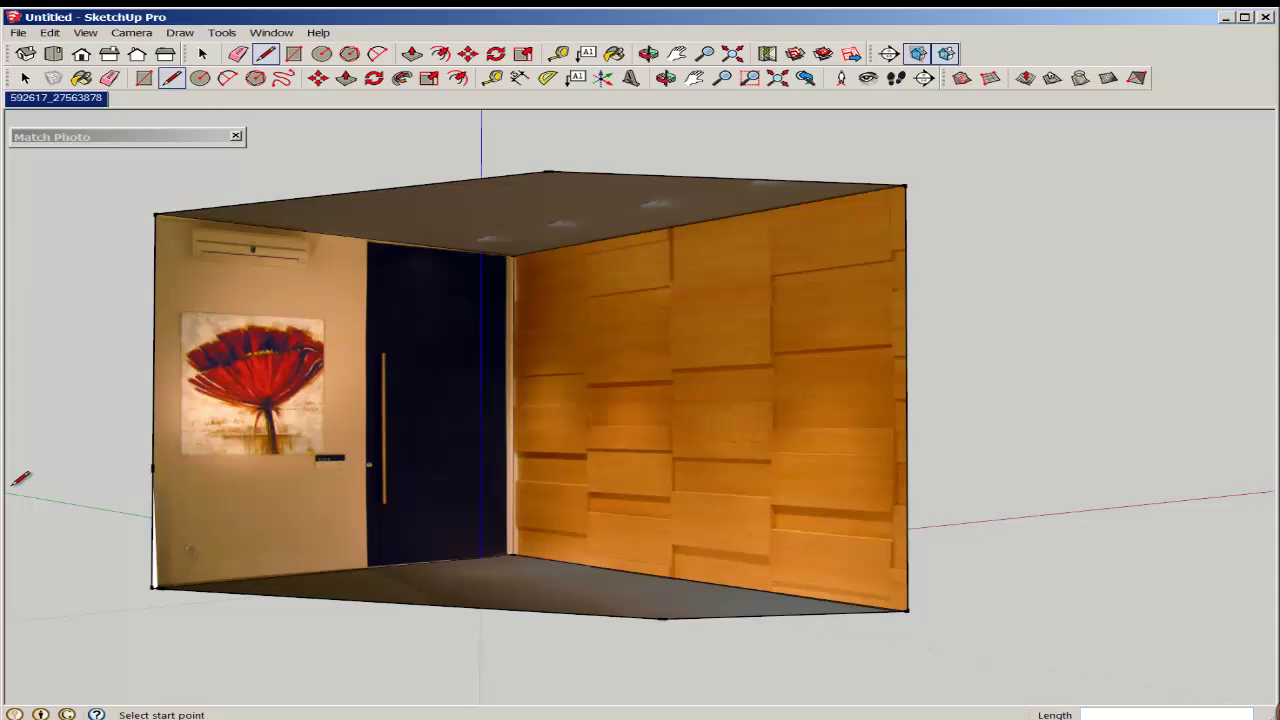
Unhide the last hidden object, the scale figure, and orbit to a side view.
click(47, 32)
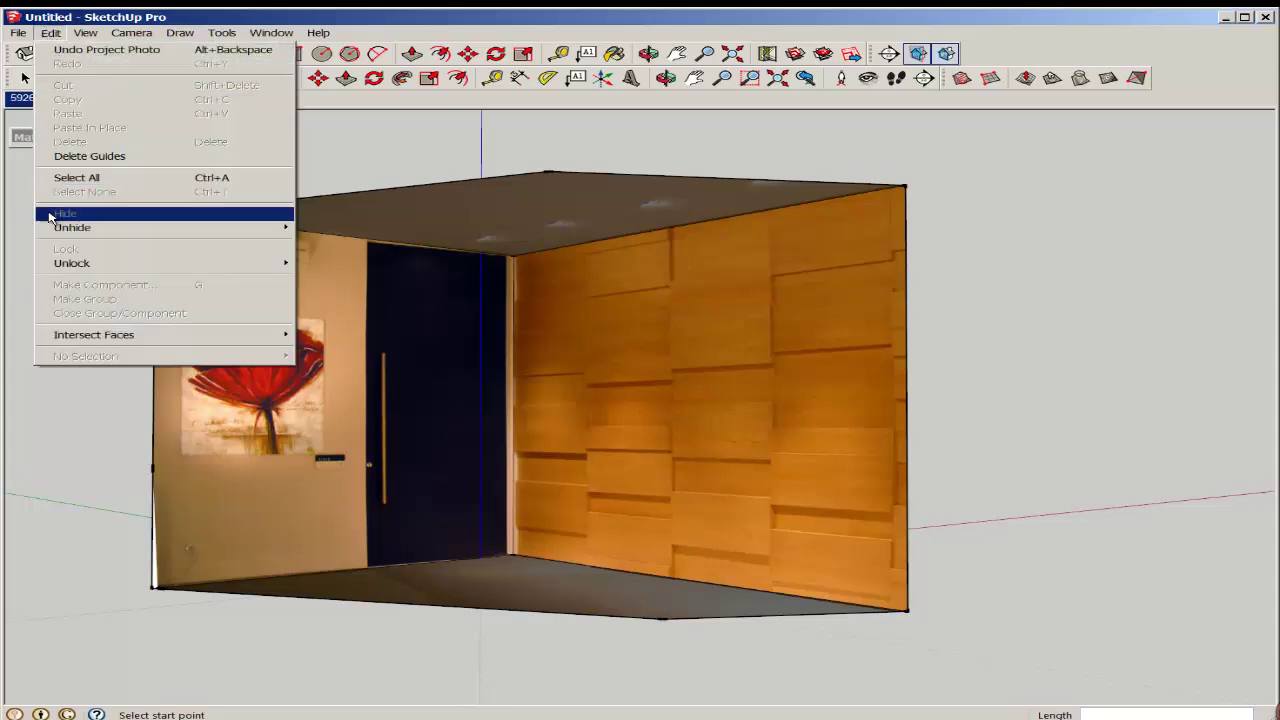
mouse_move(57, 234)
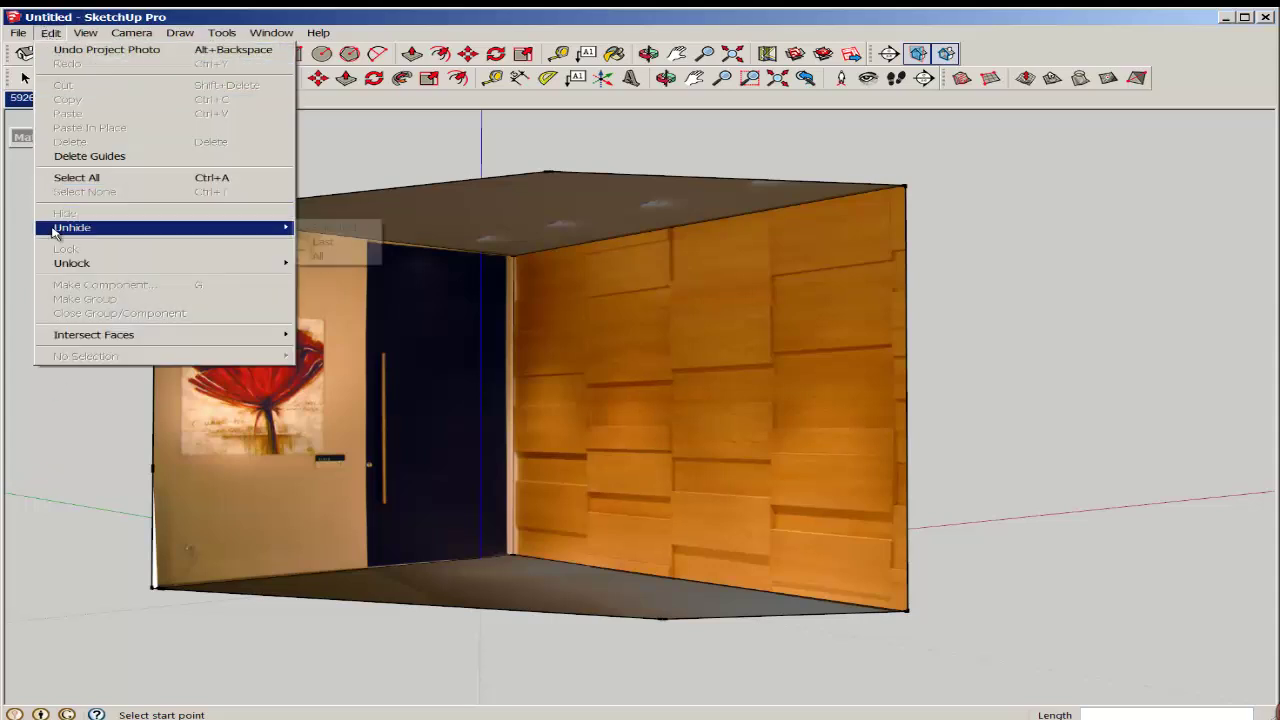
click(322, 241)
key(o)
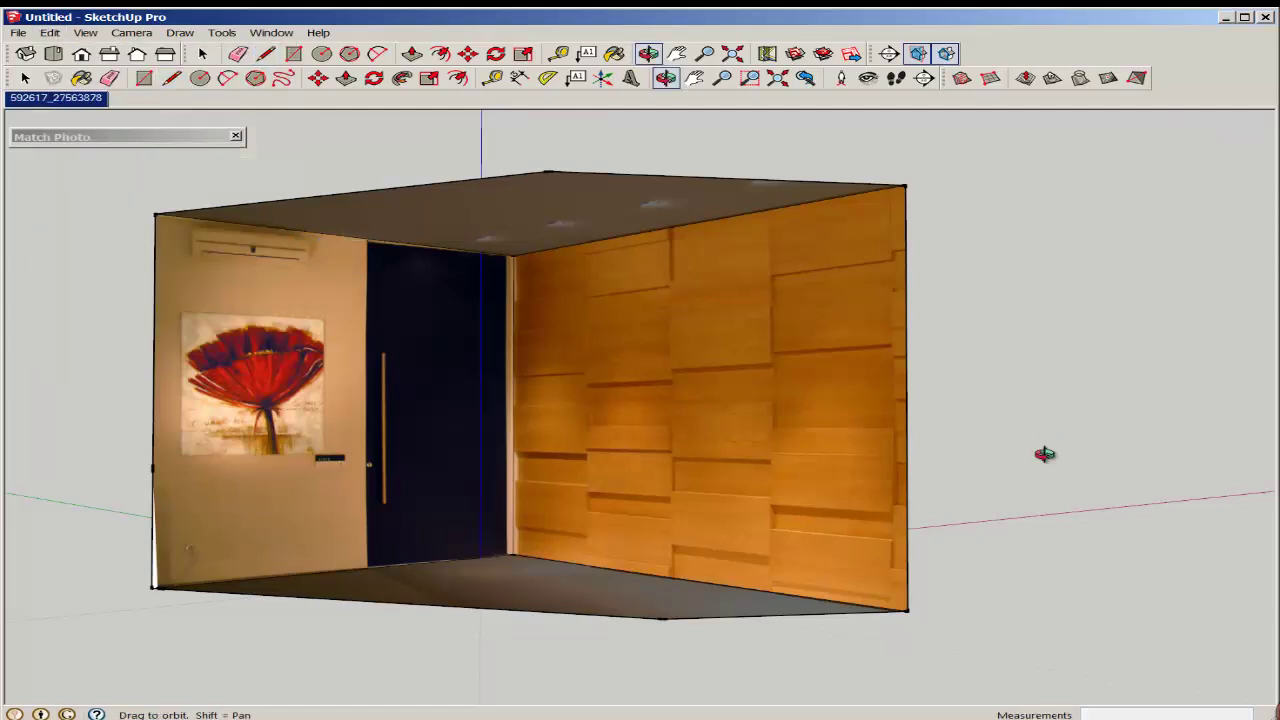
drag(1046, 451, 549, 471)
Move the scale figure inside the room, near the back corner by the wood-panelled wall.
key(l)
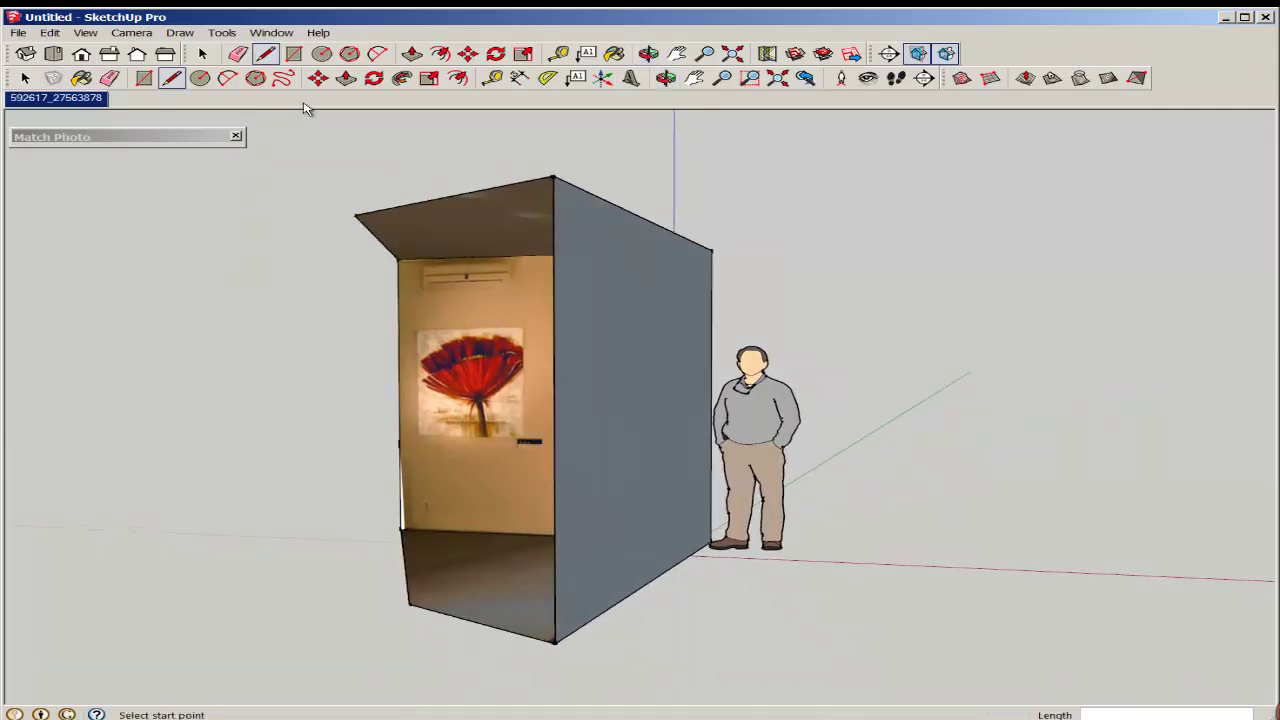
click(318, 80)
click(724, 548)
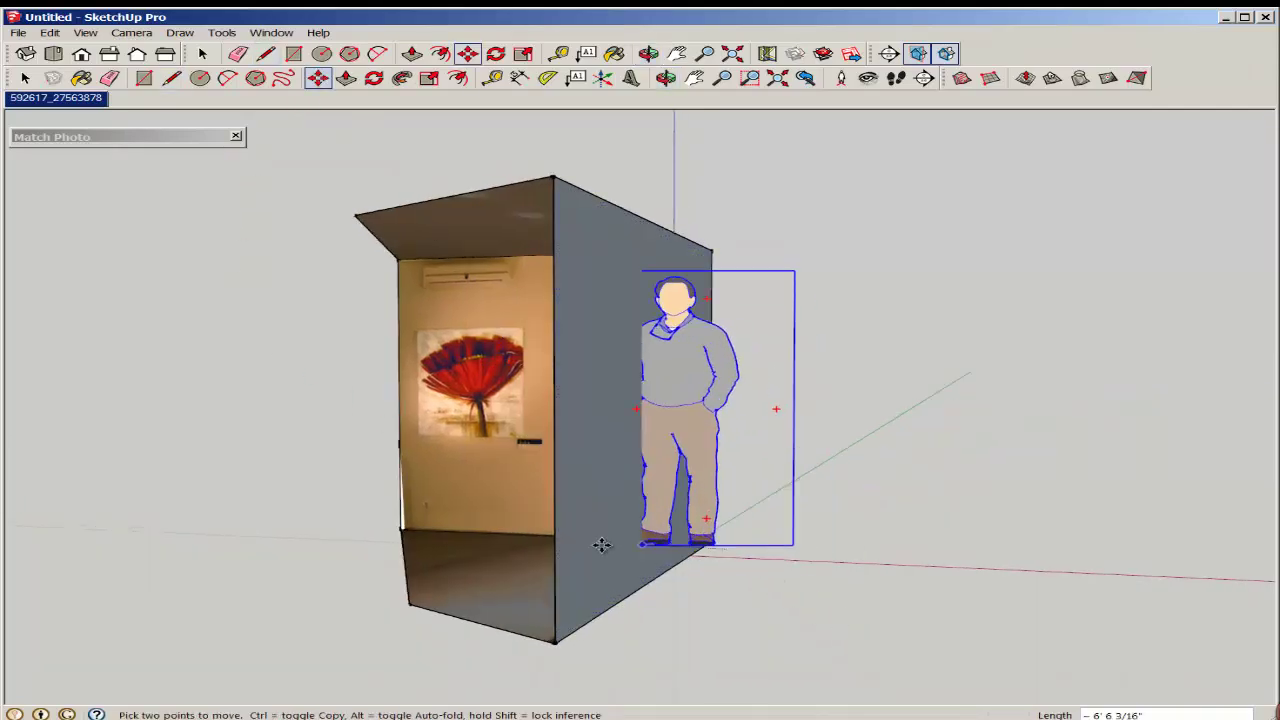
click(318, 570)
middle_drag(318, 570, 780, 609)
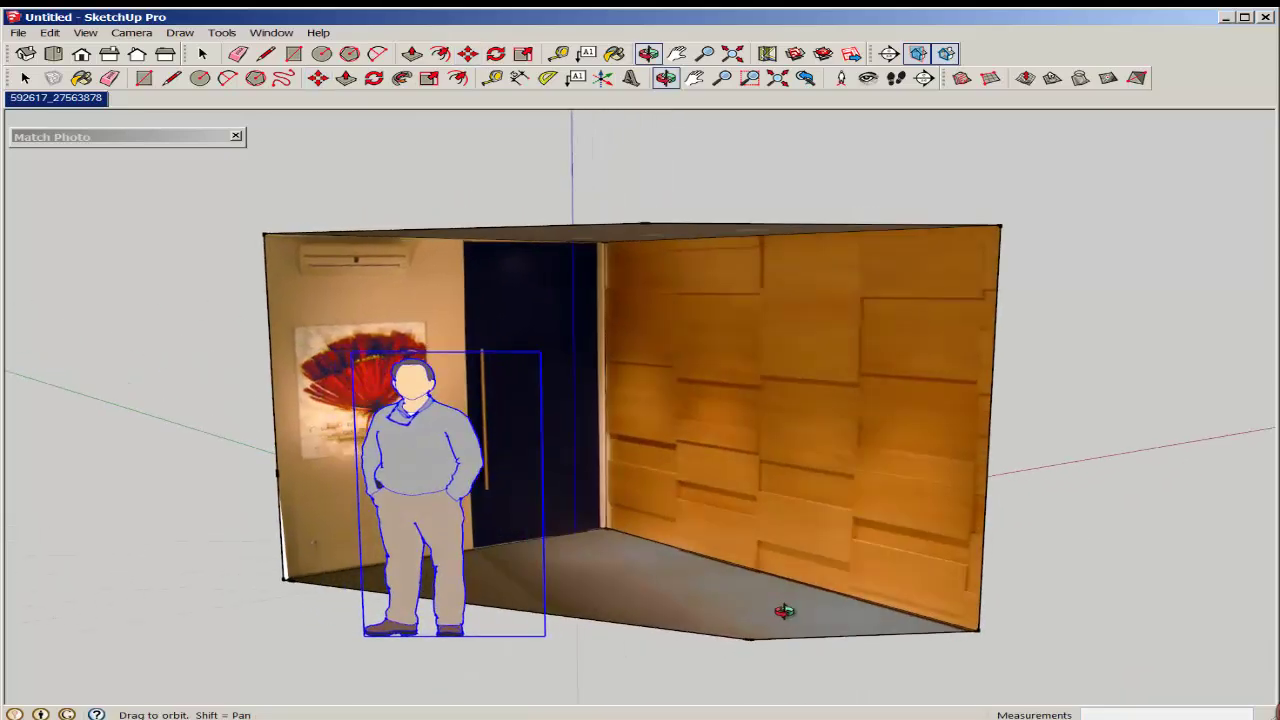
click(395, 640)
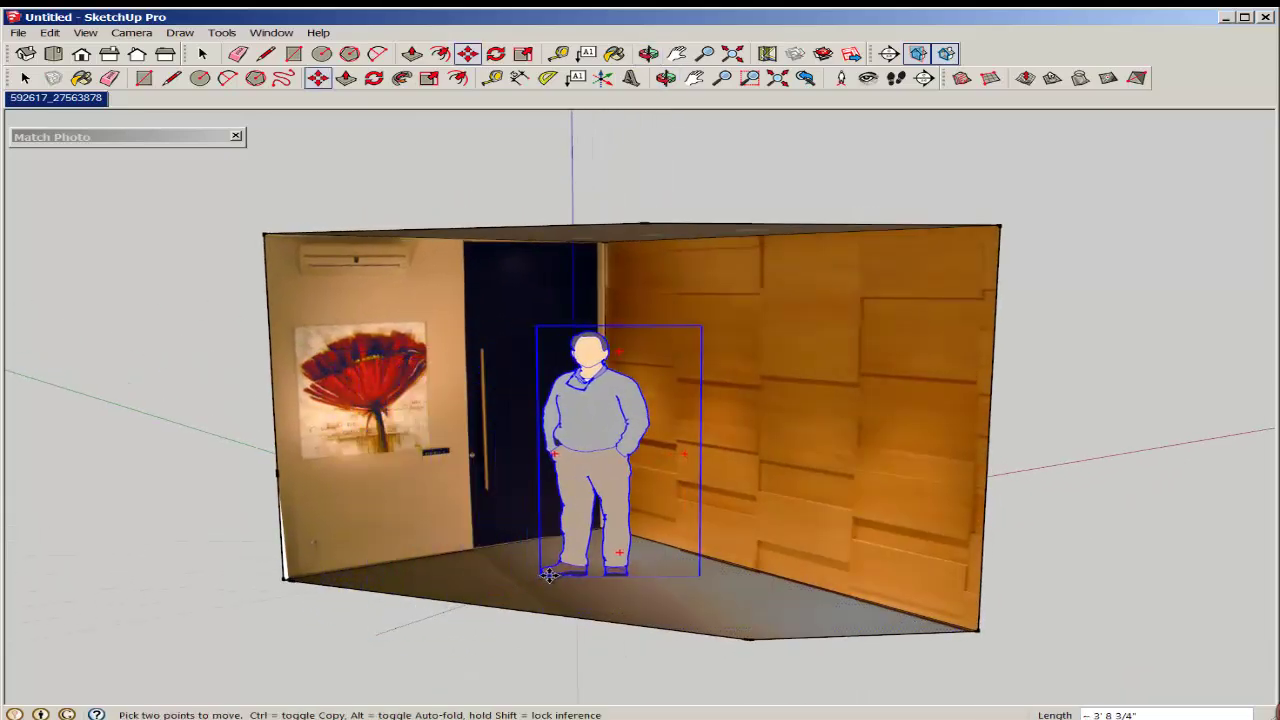
click(558, 570)
key(o)
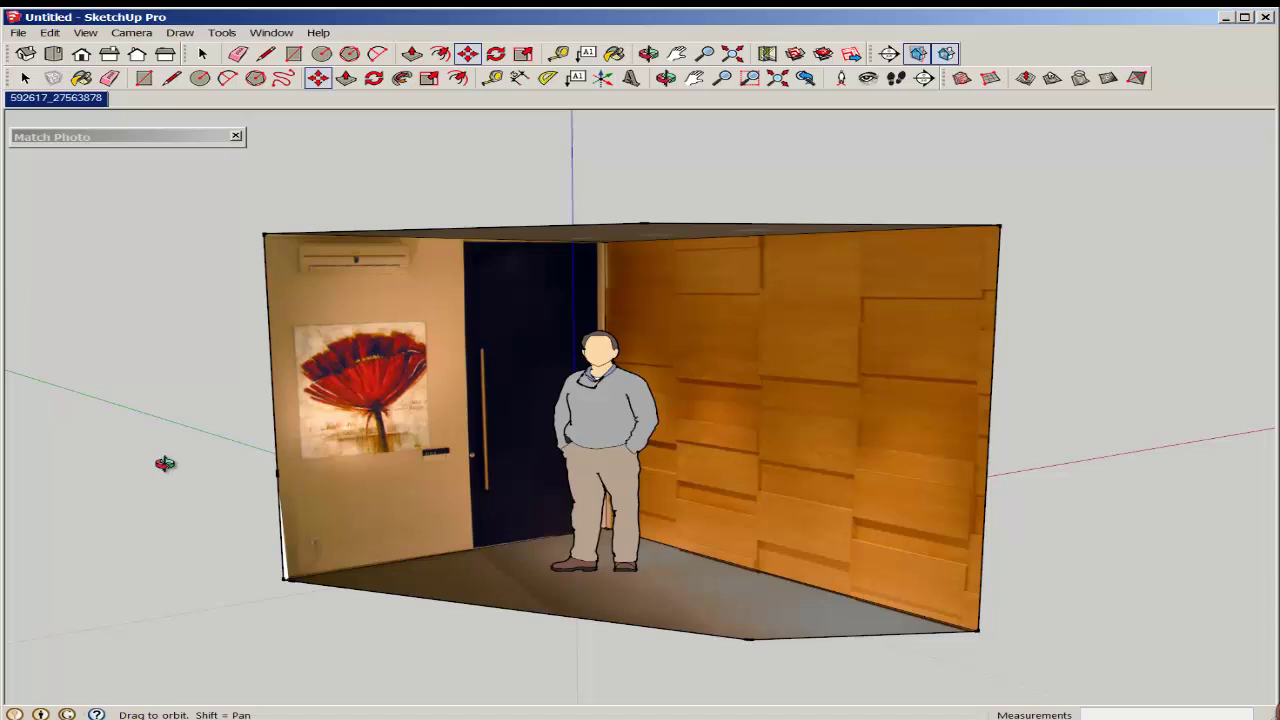
drag(163, 463, 176, 425)
key(m)
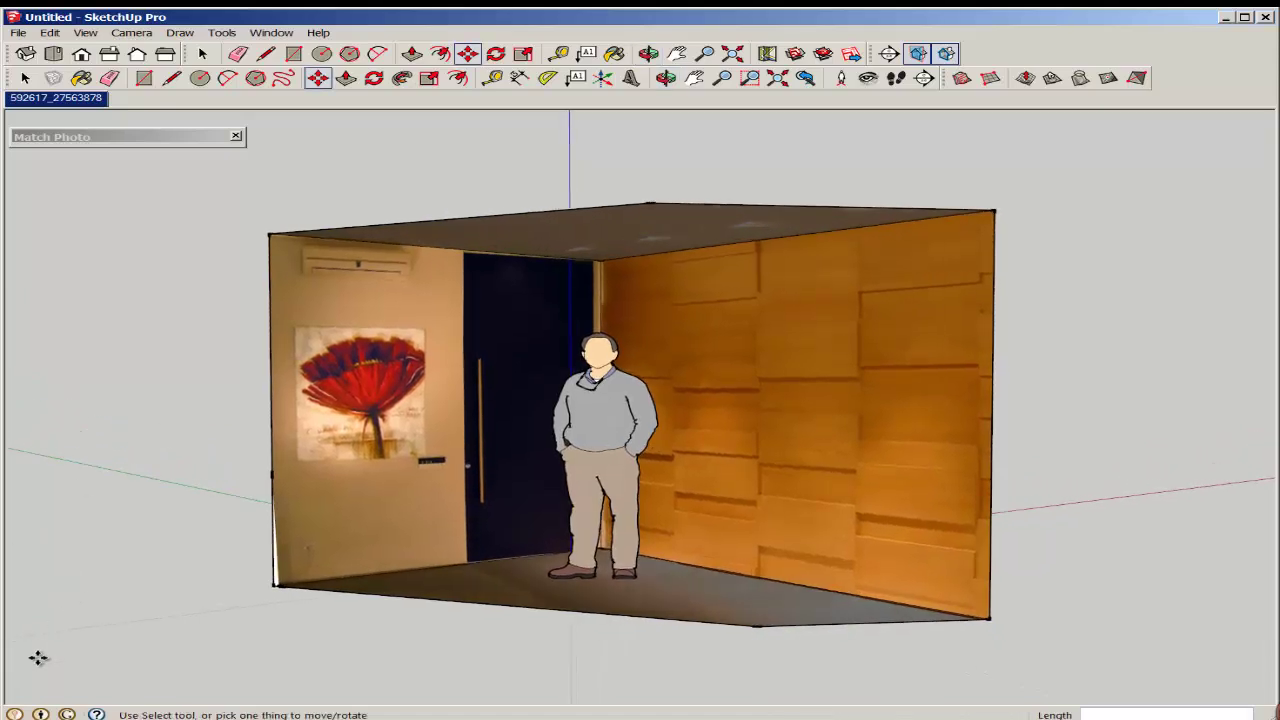